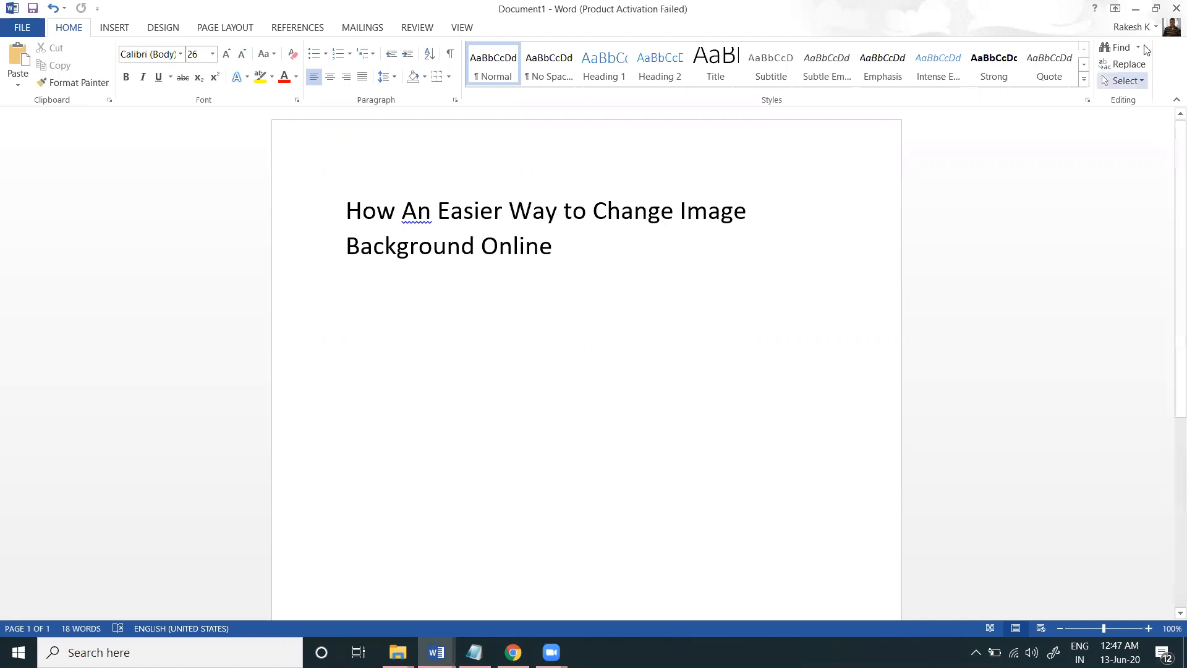
Step: Switch to the Chrome browser and search Google for "software trainer"
{"action": "left_click", "coordinate": [1134, 8]}
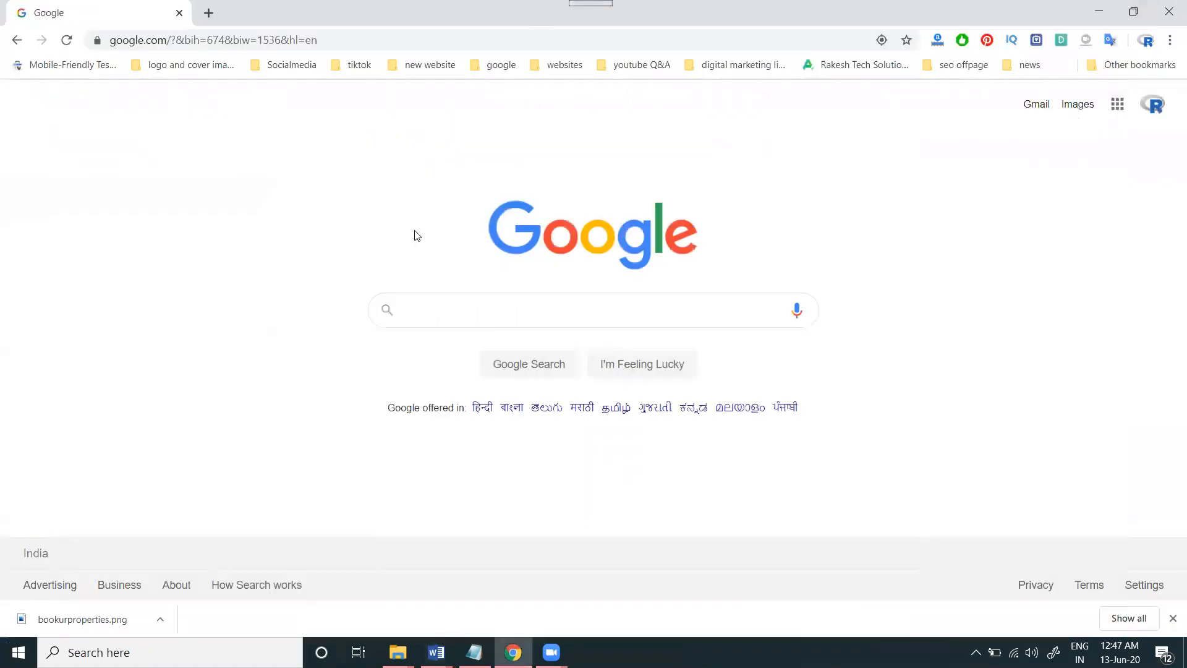
{"action": "left_click", "coordinate": [433, 299]}
{"action": "type", "text": "s"}
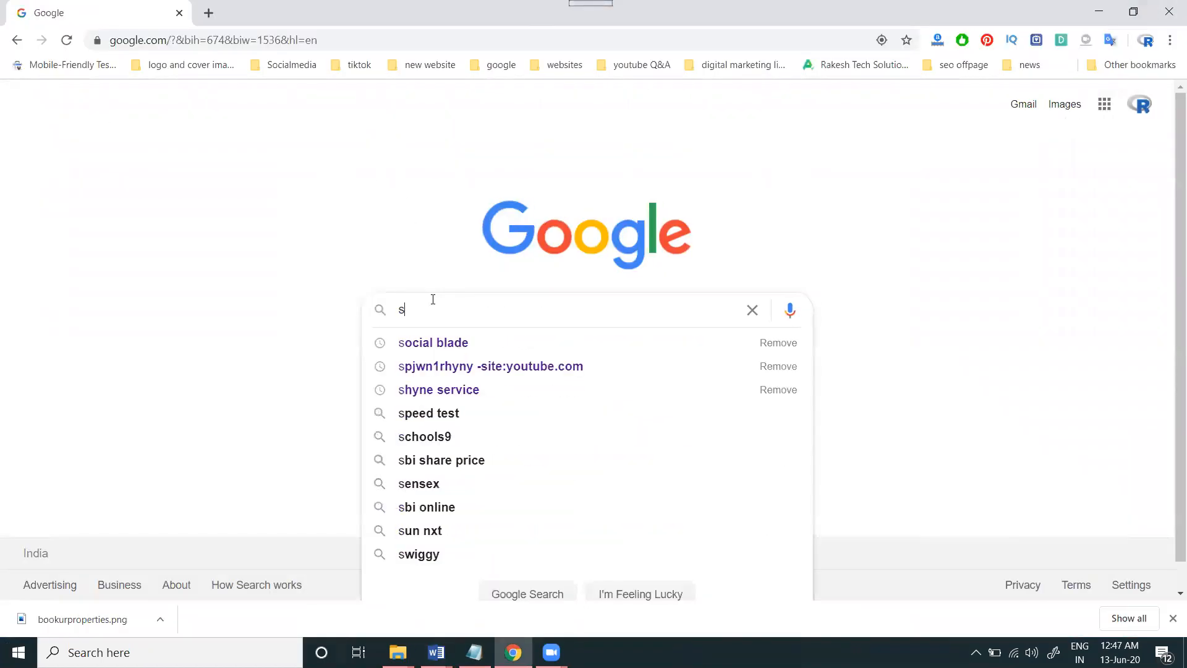
{"action": "type", "text": "oftware "}
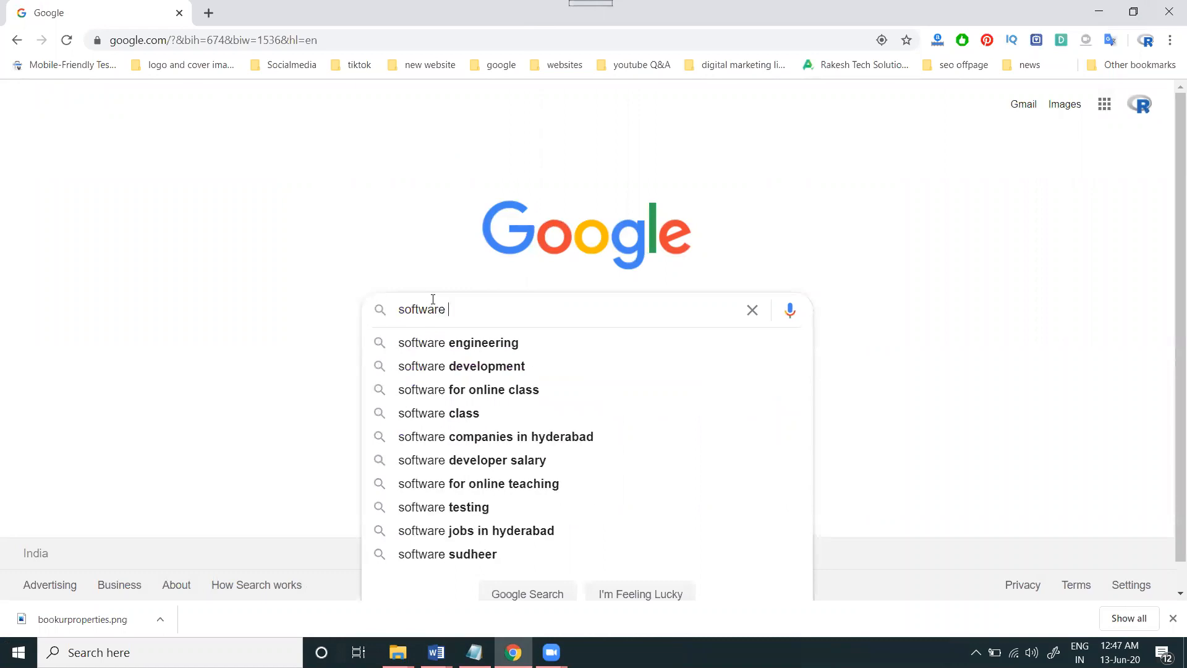
{"action": "type", "text": "trainer"}
{"action": "key", "text": "Return"}
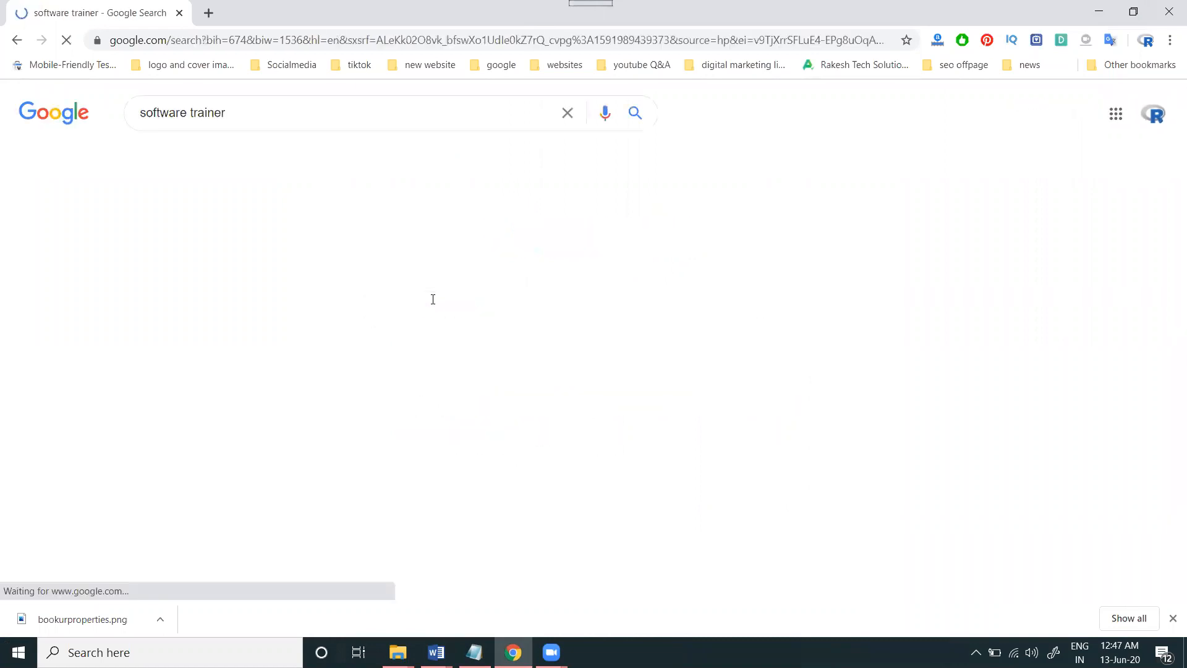
Step: Show the image results and open the getsoftwareservice.com picture of a trainer presenting to a seated group
{"action": "left_click", "coordinate": [209, 155]}
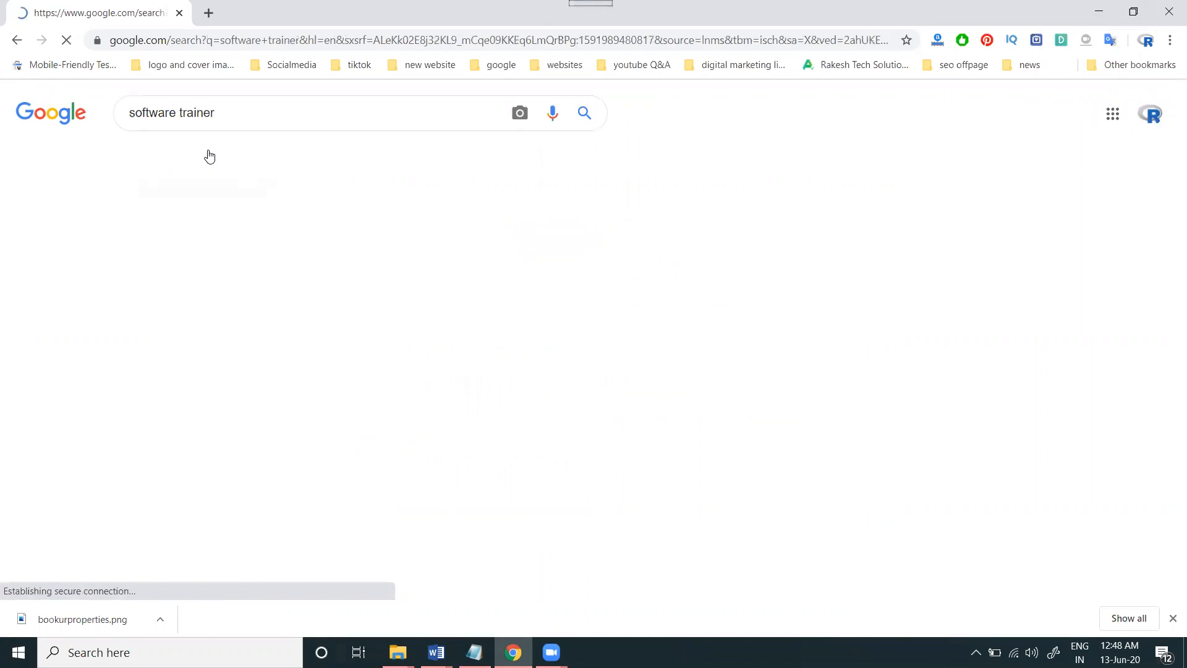
{"action": "scroll", "coordinate": [220, 214], "scroll_direction": "down", "scroll_amount": 3}
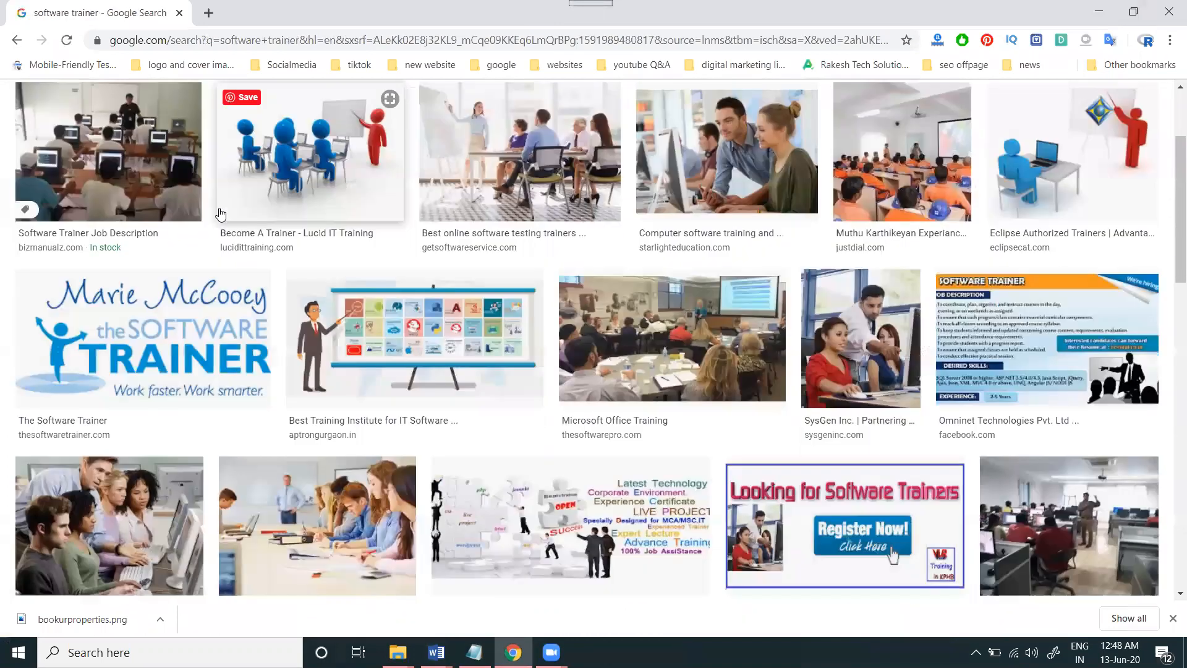
{"action": "left_click", "coordinate": [503, 175]}
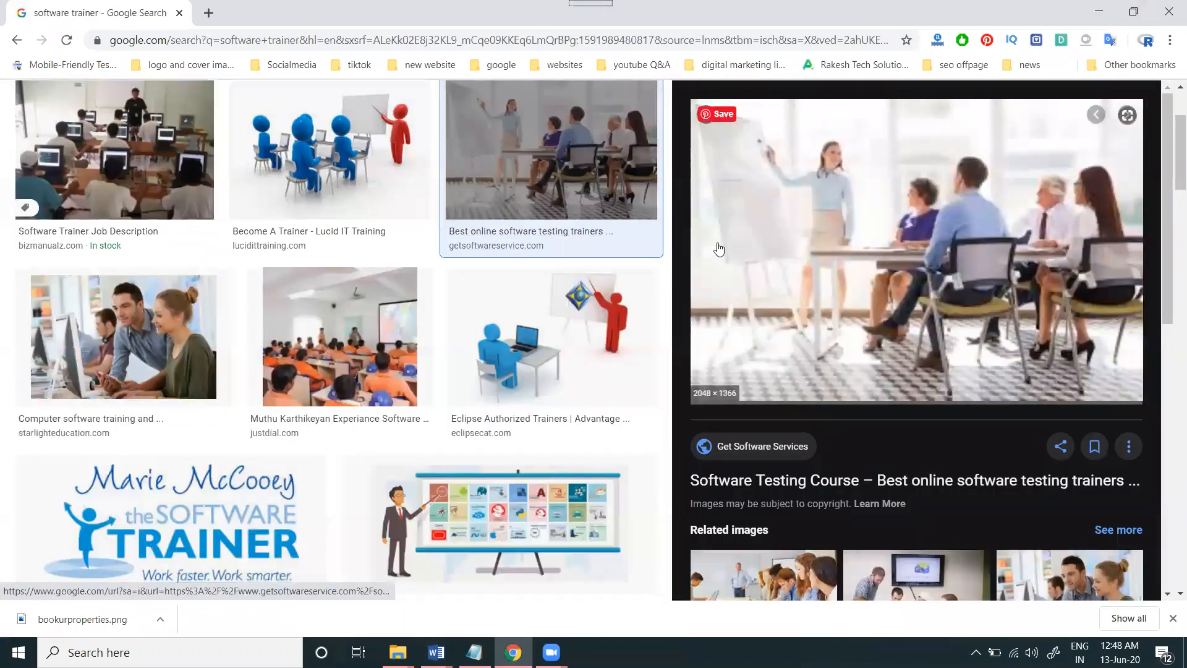
Step: Open the remove.bg website in a new browser tab
{"action": "left_click", "coordinate": [209, 13]}
{"action": "type", "text": "re"}
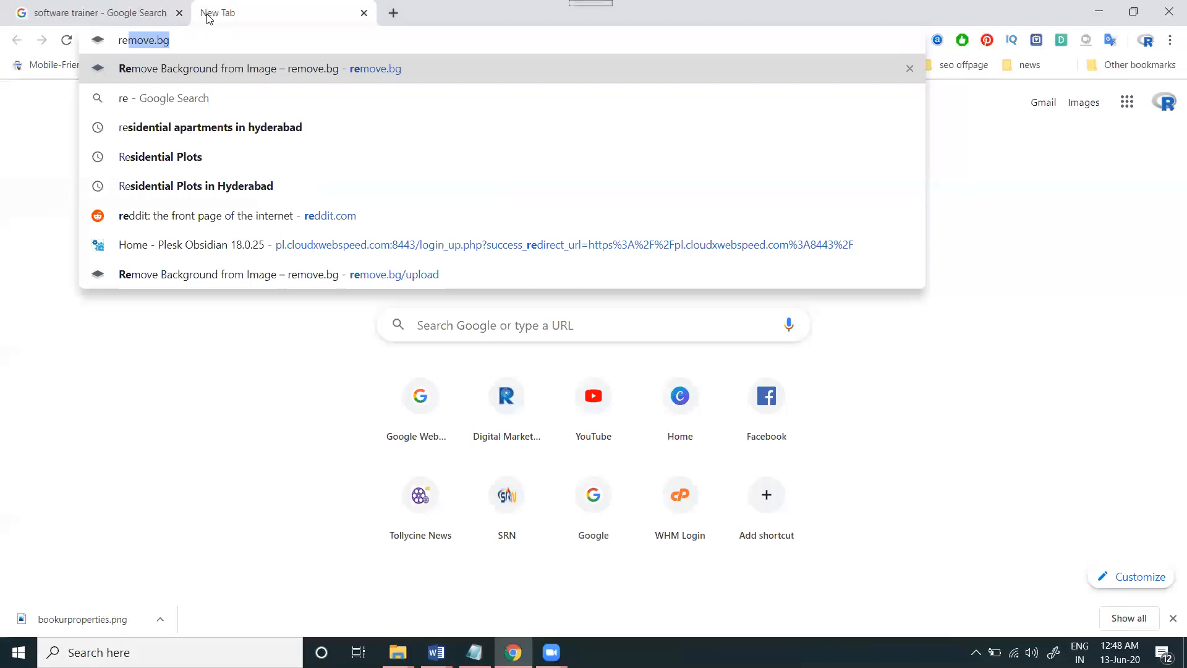
{"action": "type", "text": "move.bg"}
{"action": "key", "text": "Return"}
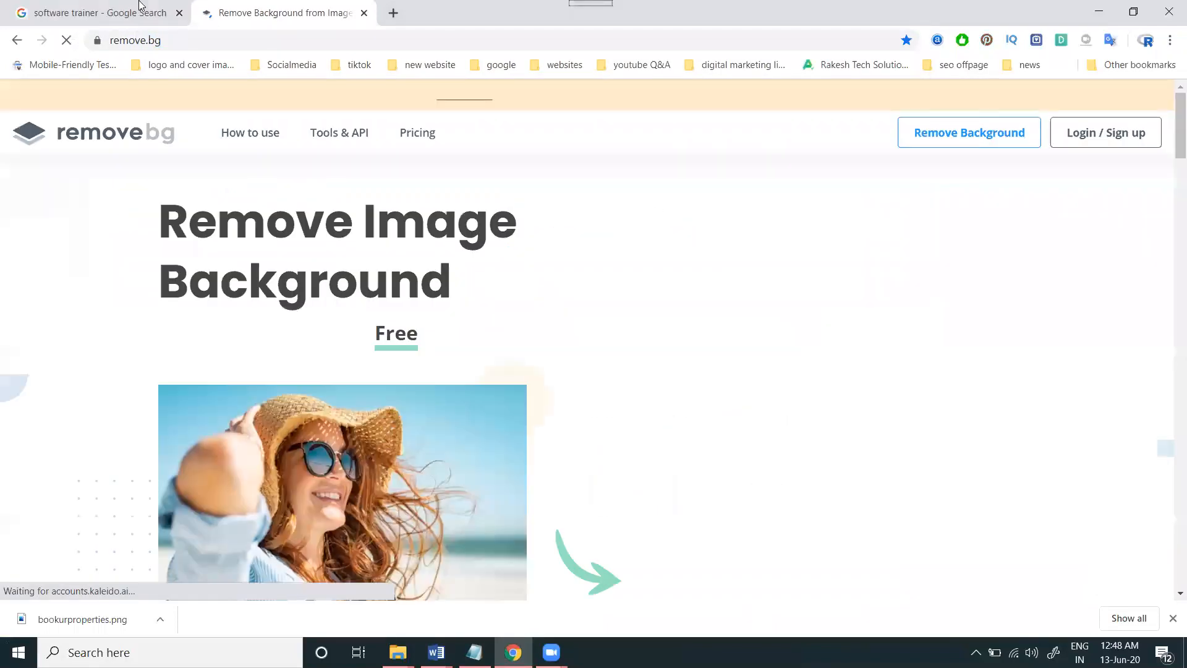
Step: Save the previewed trainer image from the Google results to the Desktop as the JPG file software-testing
{"action": "left_click", "coordinate": [139, 7]}
{"action": "right_click", "coordinate": [746, 172]}
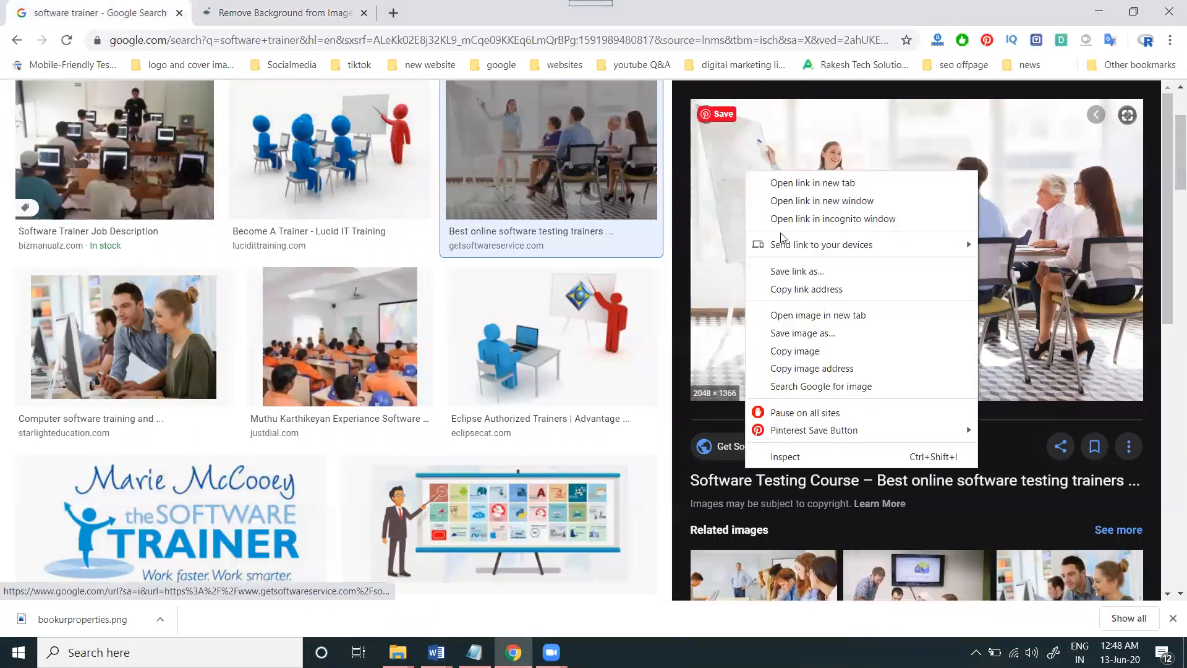
{"action": "left_click", "coordinate": [807, 334]}
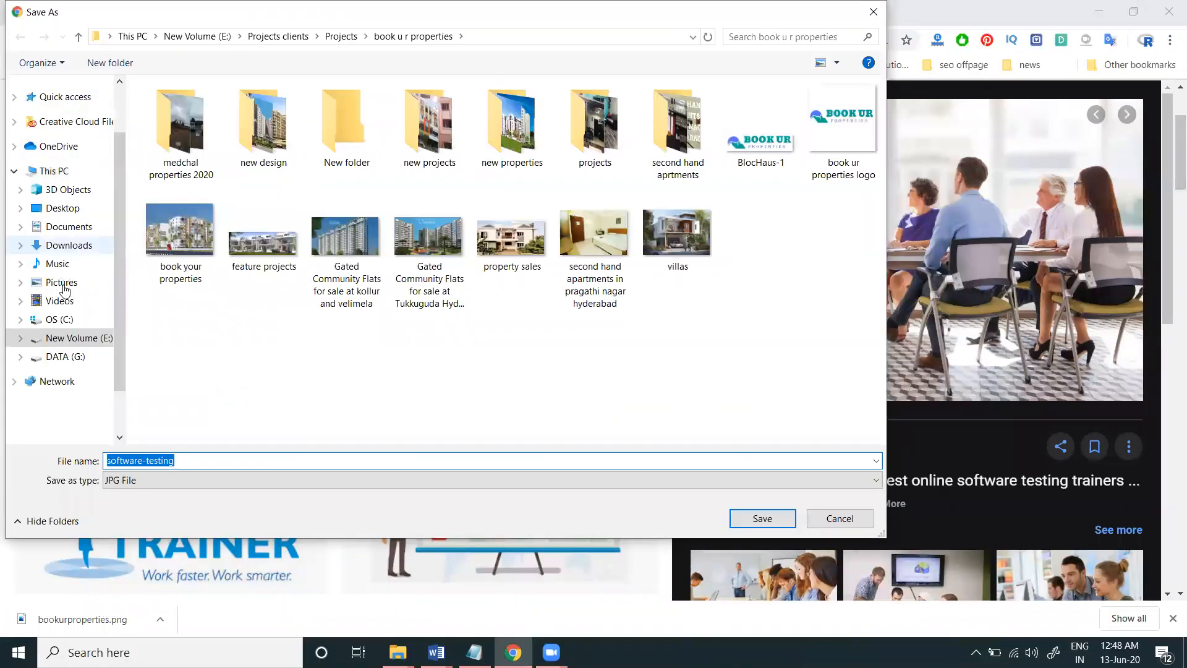
{"action": "scroll", "coordinate": [65, 272], "scroll_direction": "up", "scroll_amount": 2}
{"action": "left_click", "coordinate": [74, 272]}
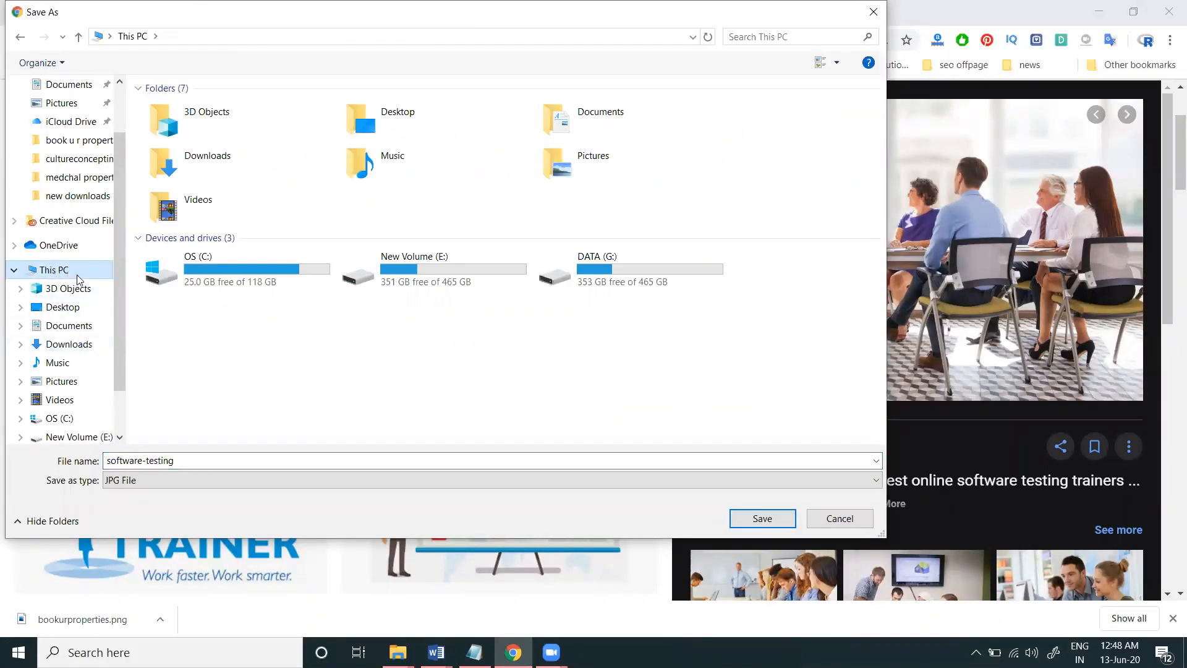
{"action": "scroll", "coordinate": [51, 128], "scroll_direction": "up", "scroll_amount": 2}
{"action": "left_click", "coordinate": [50, 119]}
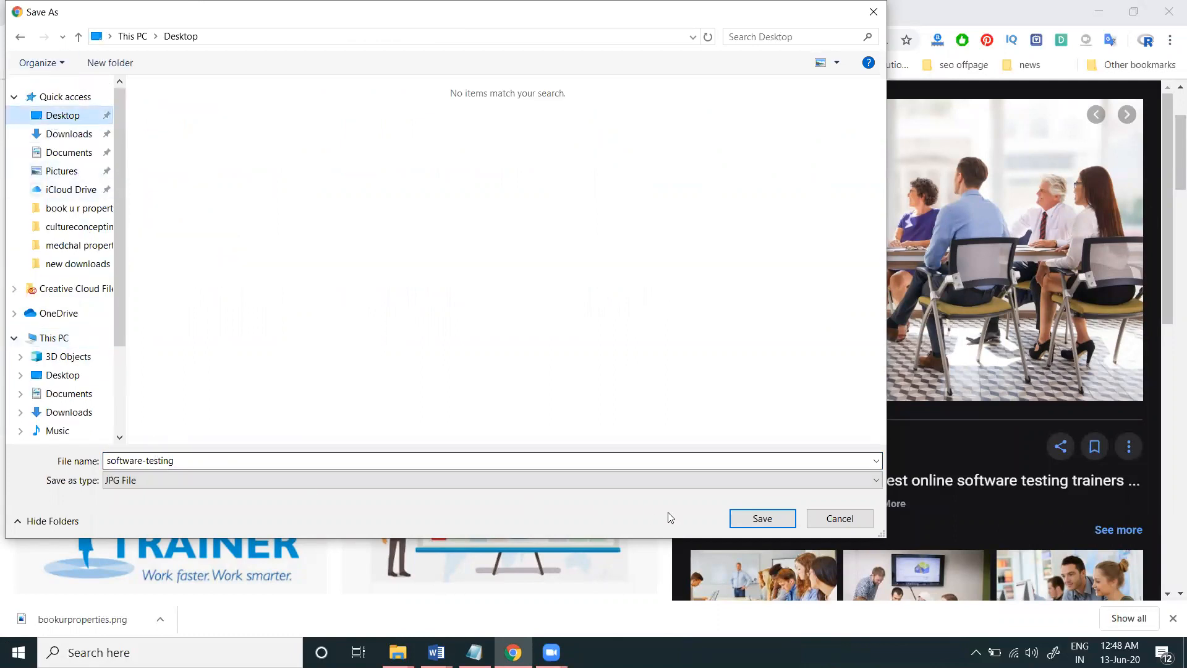
{"action": "left_click", "coordinate": [763, 518]}
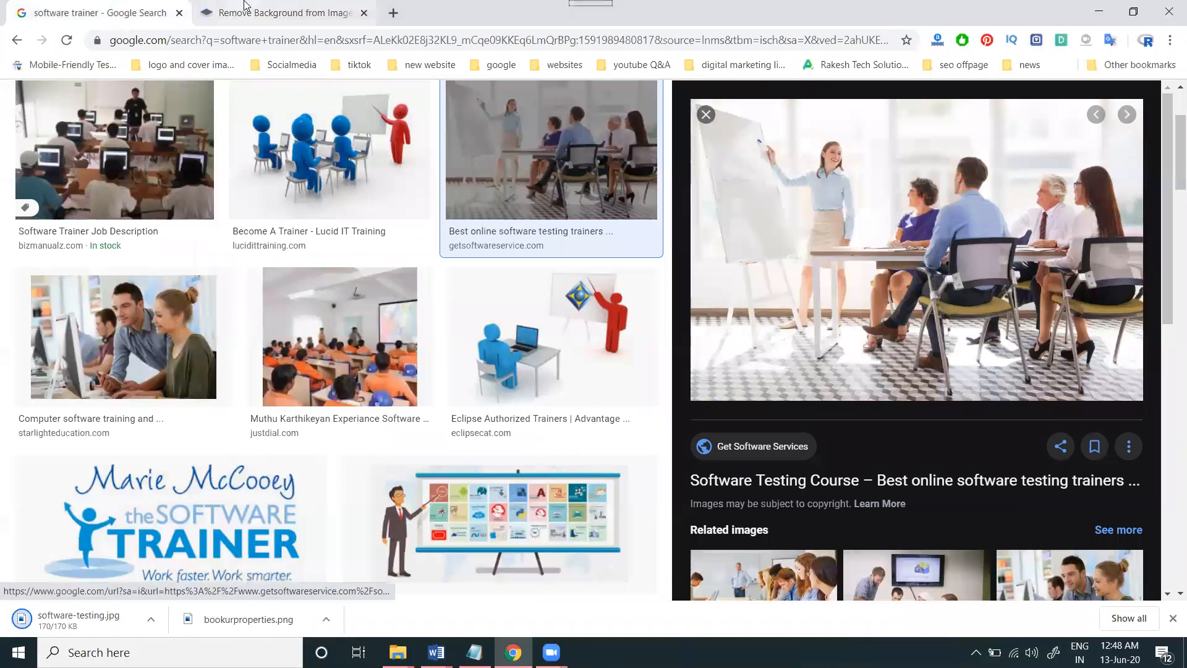
Step: Upload the software-testing image from the Desktop to remove.bg for background removal
{"action": "left_click", "coordinate": [245, 7]}
{"action": "left_click", "coordinate": [828, 467]}
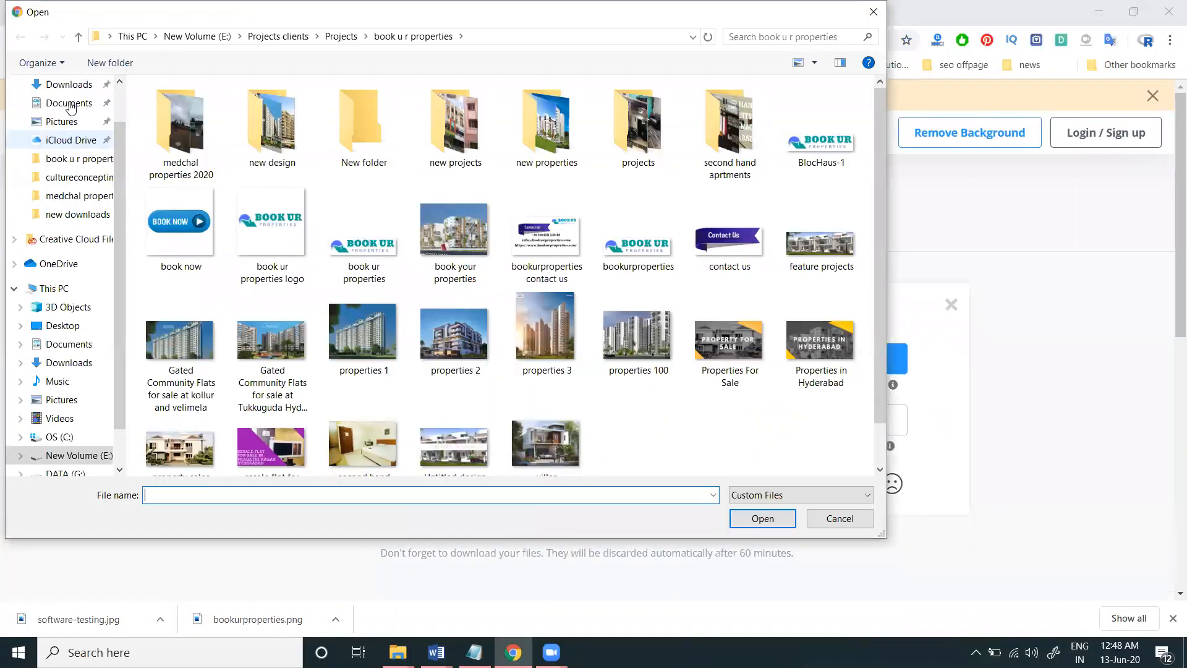
{"action": "scroll", "coordinate": [66, 118], "scroll_direction": "up", "scroll_amount": 1}
{"action": "left_click", "coordinate": [61, 115]}
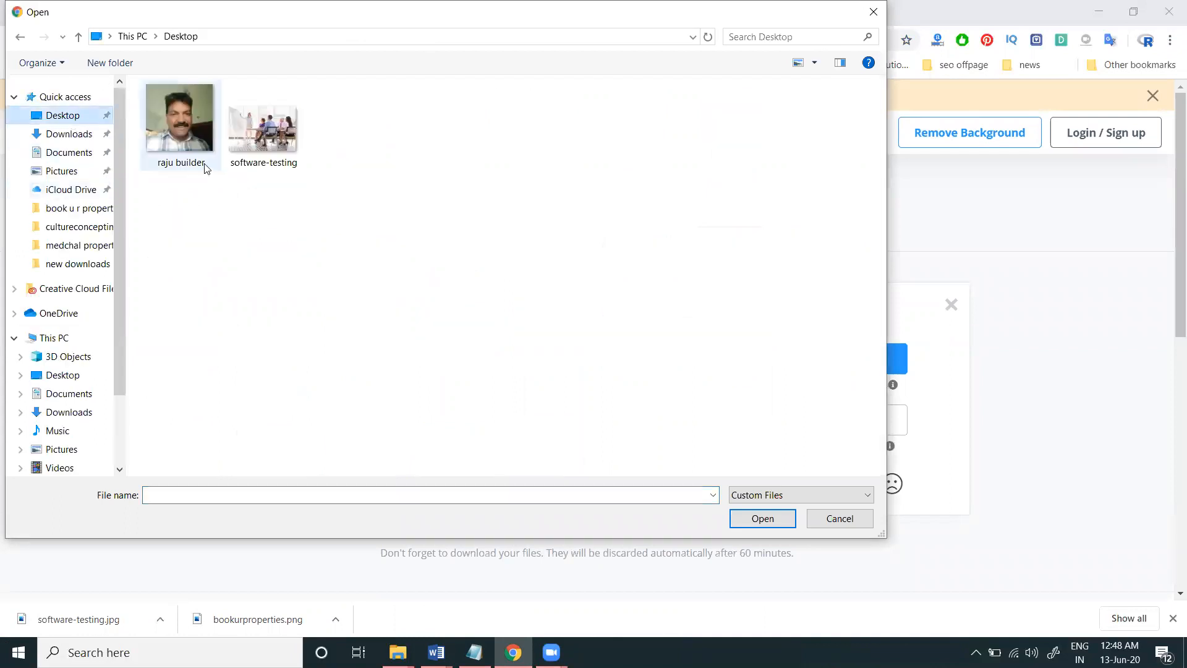
{"action": "double_click", "coordinate": [262, 130]}
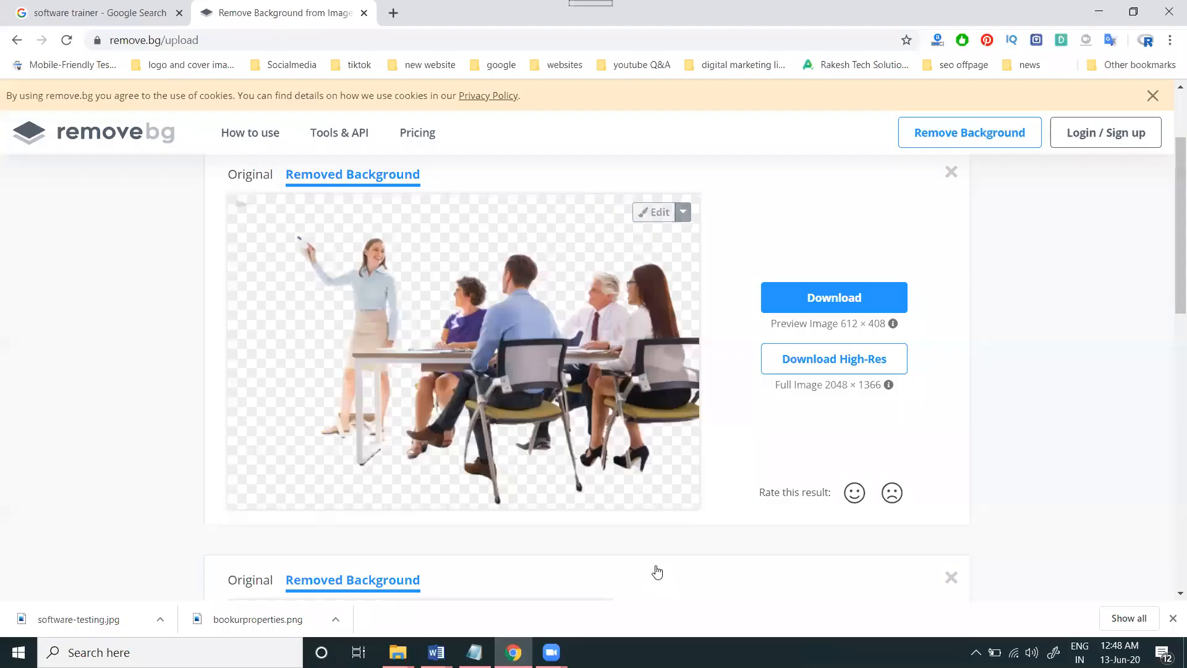
Step: Download the 612 × 408 preview image with the background removed, check it in the photo viewer, and return to the browser
{"action": "left_click", "coordinate": [820, 303]}
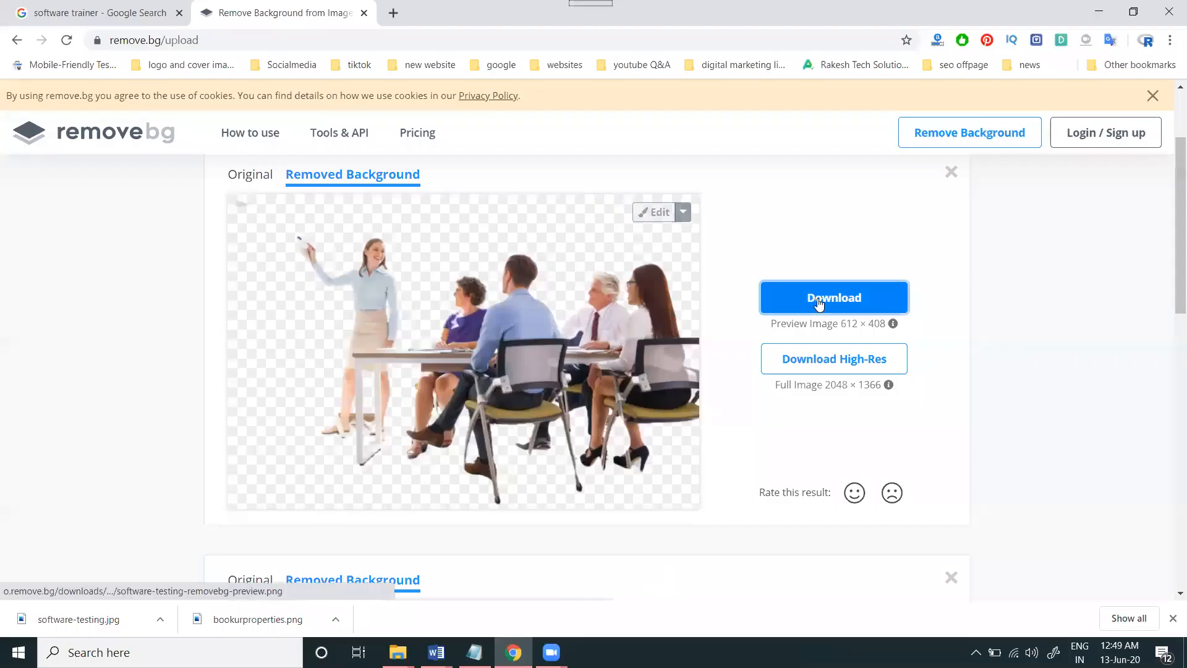
{"action": "left_click", "coordinate": [68, 620]}
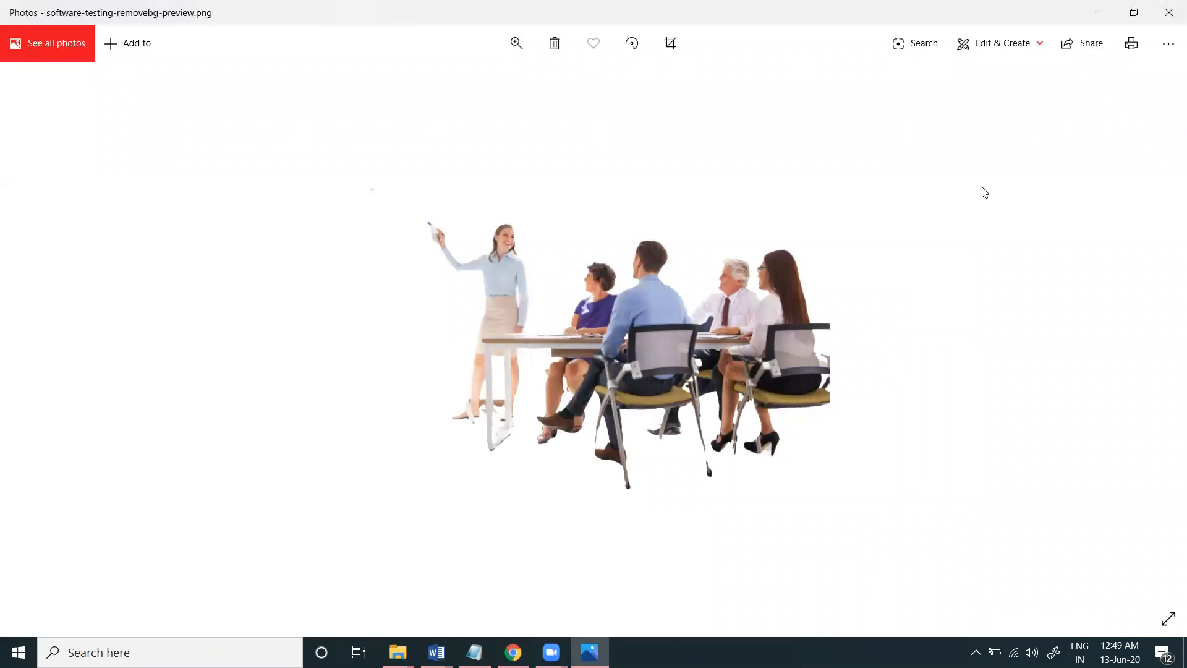
{"action": "left_click", "coordinate": [1098, 8]}
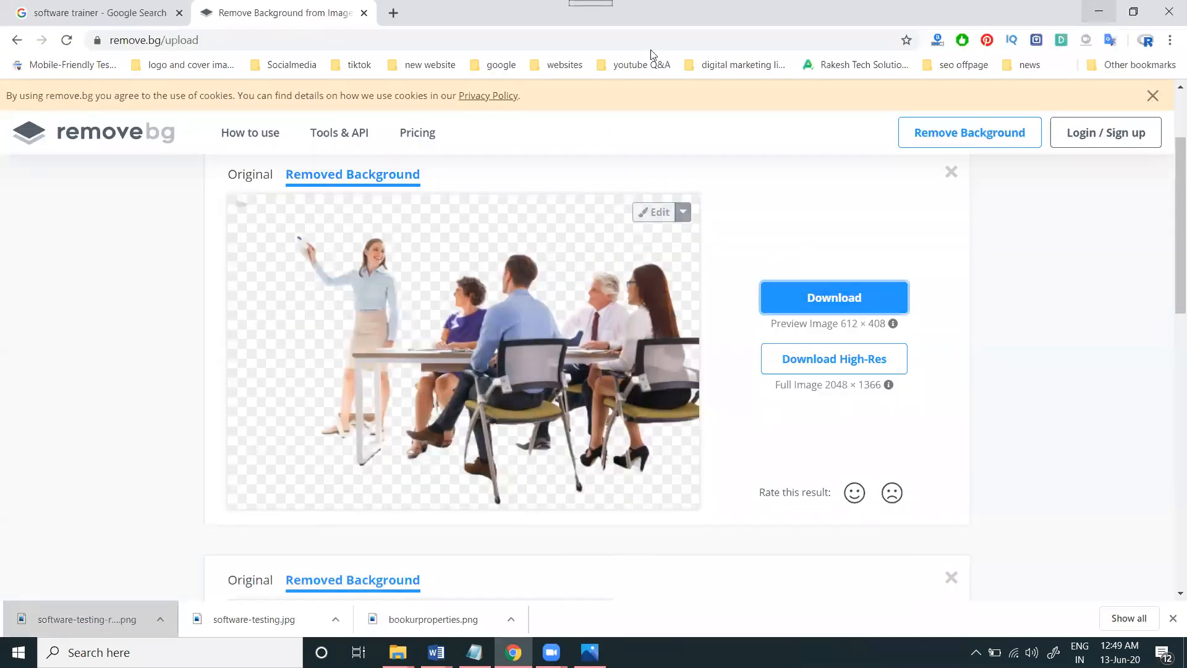
Step: Open the Canva website from the saved logo and cover image bookmarks in a new browser tab
{"action": "left_click", "coordinate": [88, 6]}
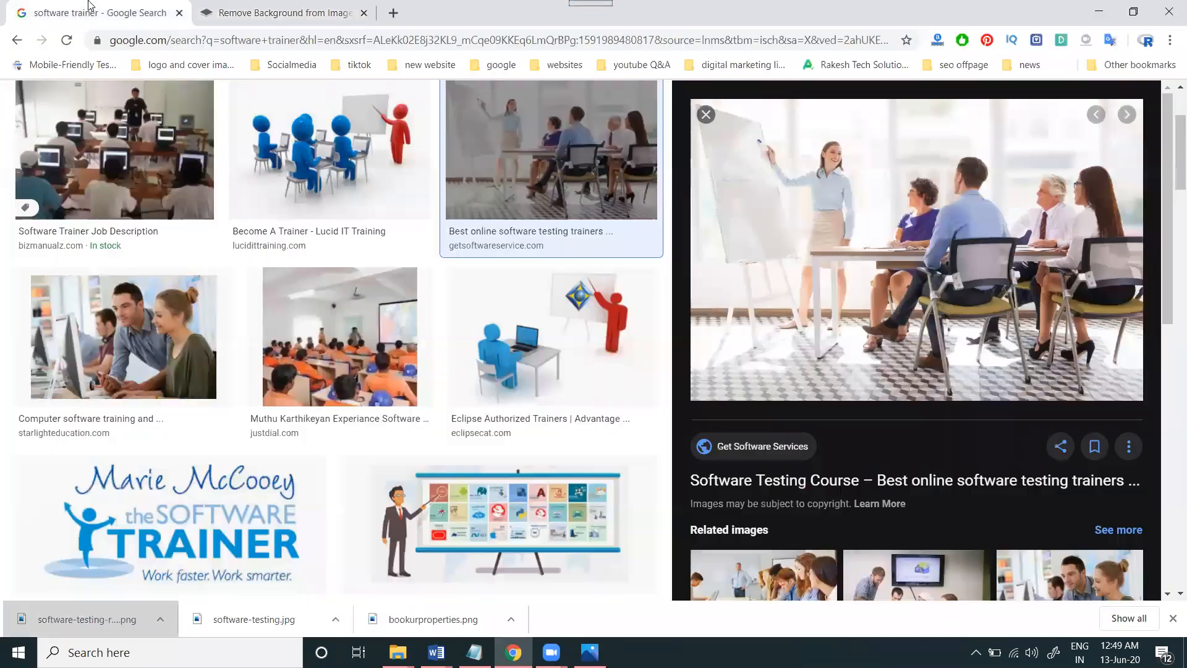
{"action": "left_click", "coordinate": [388, 15]}
{"action": "left_click", "coordinate": [220, 65]}
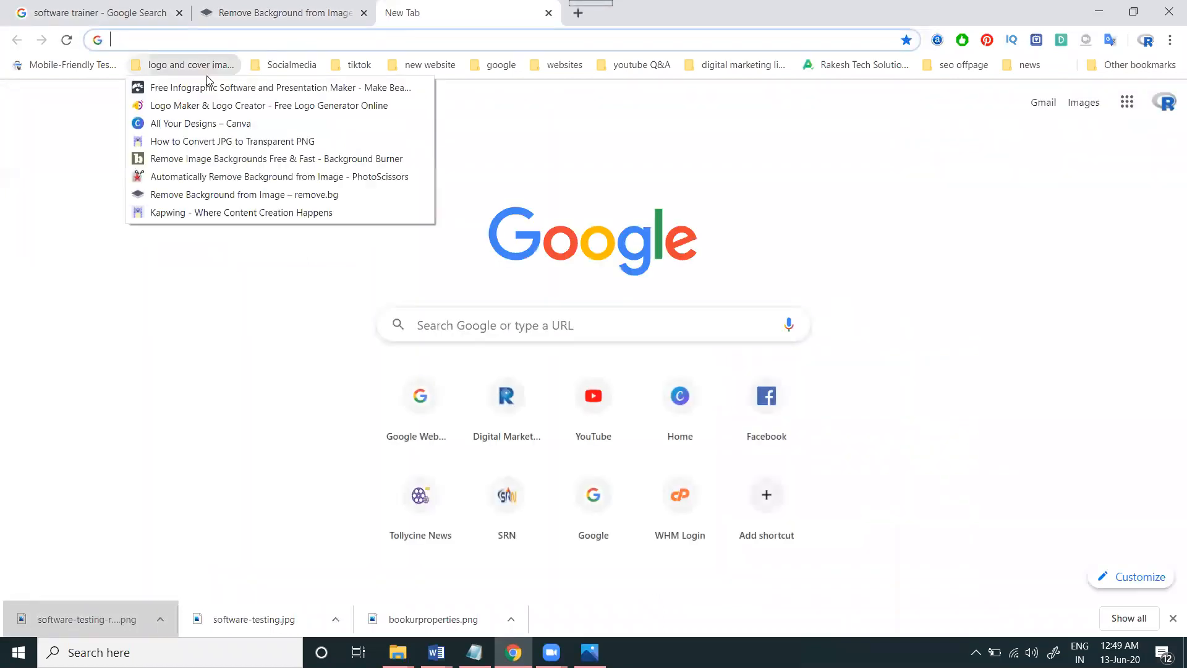
{"action": "left_click", "coordinate": [201, 124]}
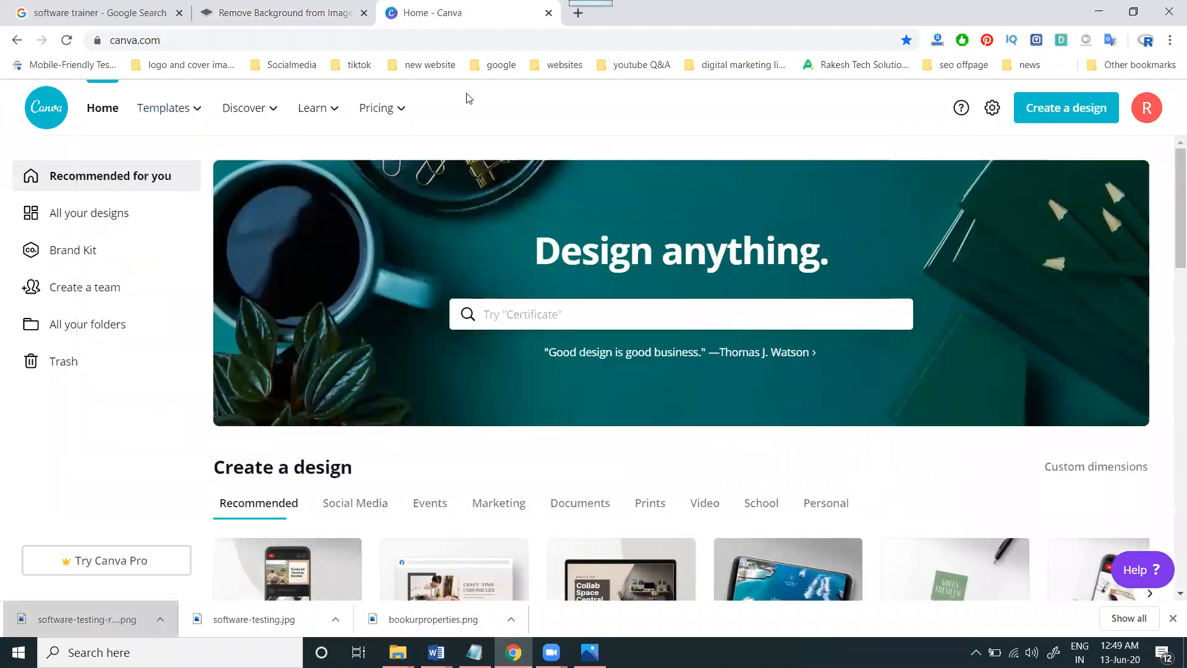
{"action": "left_click", "coordinate": [297, 12]}
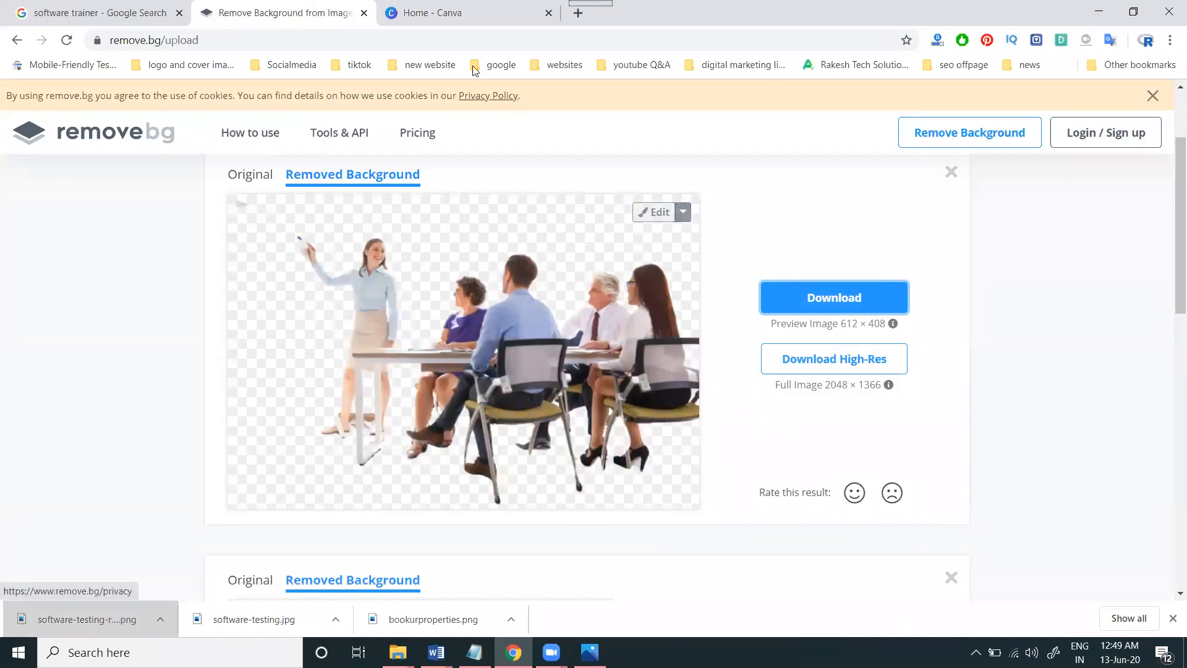
{"action": "left_click", "coordinate": [462, 17]}
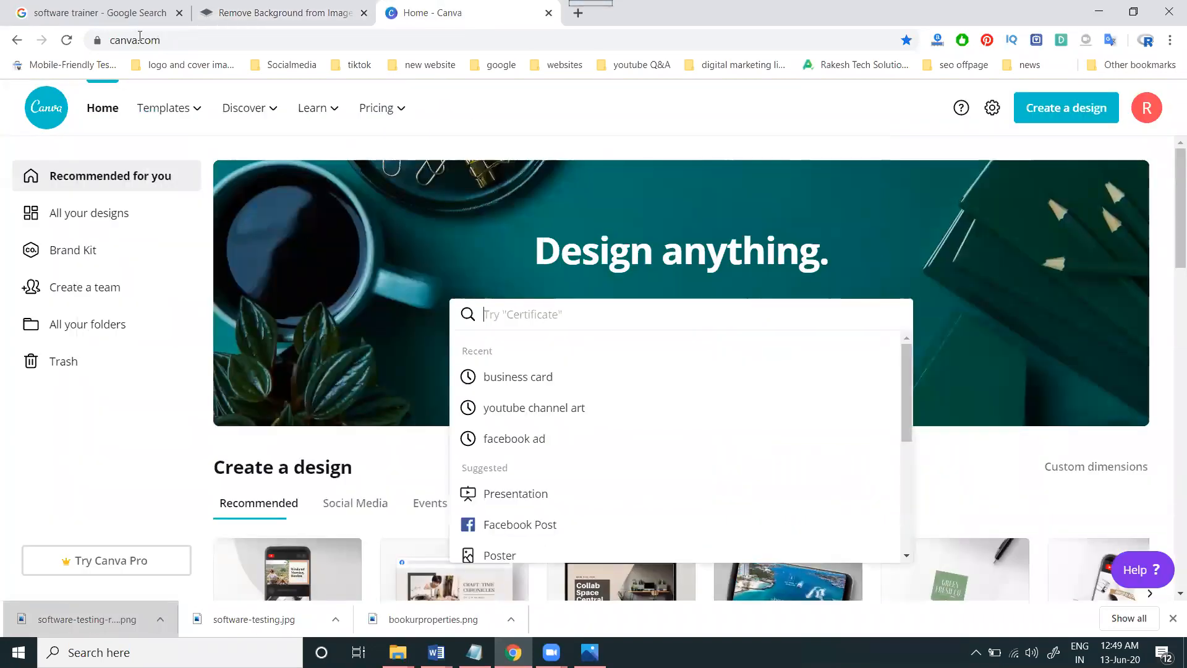
Step: Return to the Google image results and search for "beach" images instead
{"action": "left_click", "coordinate": [85, 8]}
{"action": "scroll", "coordinate": [266, 186], "scroll_direction": "up", "scroll_amount": 3}
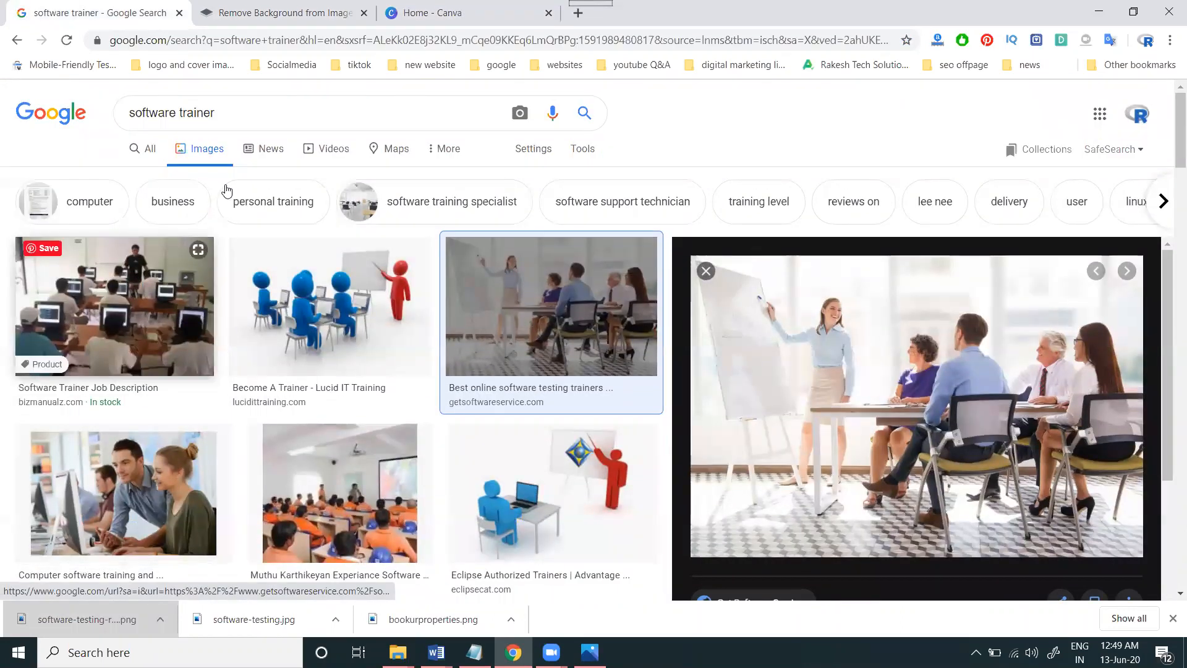
{"action": "triple_click", "coordinate": [266, 110]}
{"action": "type", "text": "beac"}
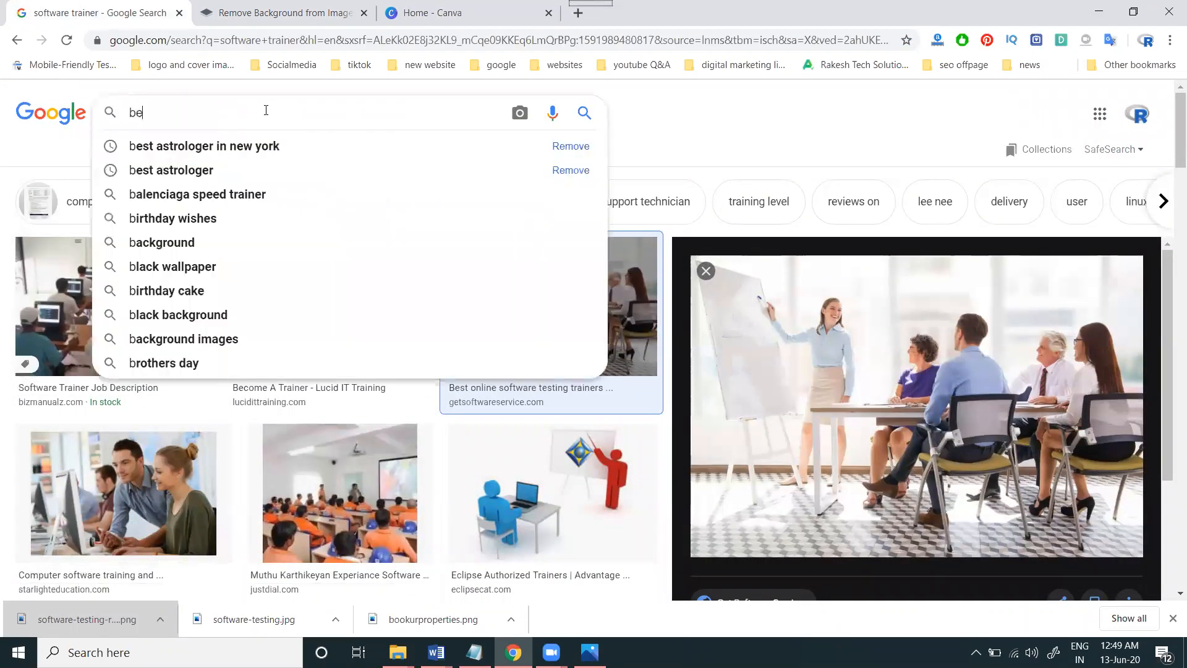
{"action": "type", "text": "h"}
{"action": "key", "text": "Return"}
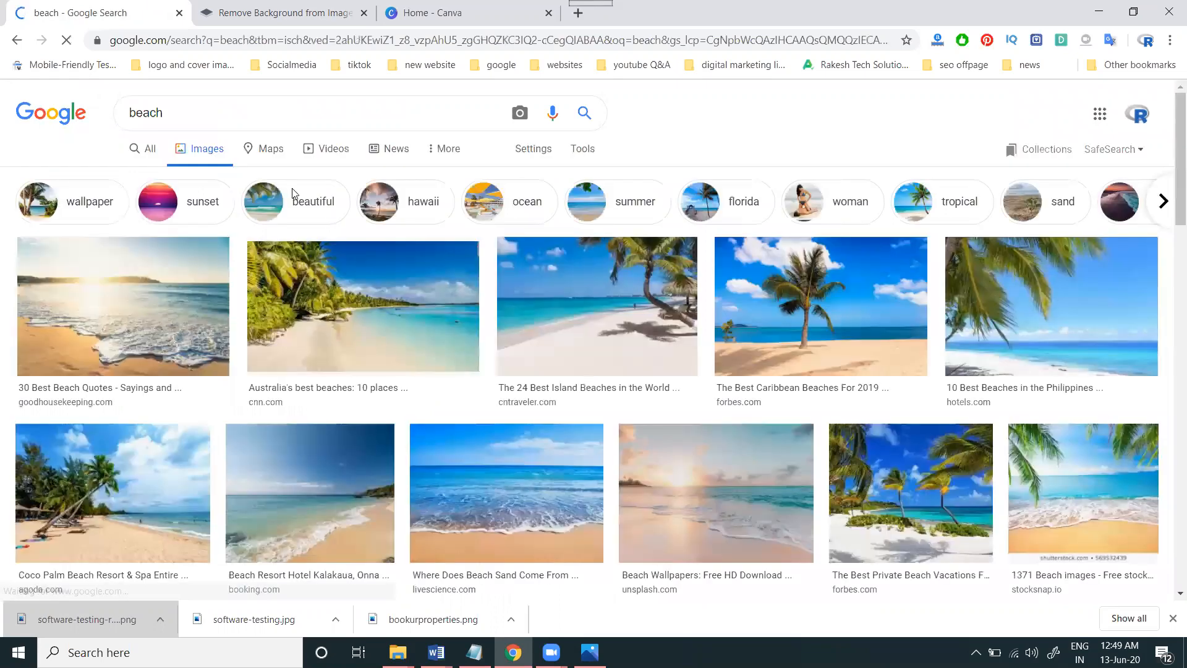
Step: Save the Travel Channel "Top 10 Florida Beaches" palm tree image to the Desktop as a JPEG, and return to the Canva home page
{"action": "scroll", "coordinate": [537, 313], "scroll_direction": "down", "scroll_amount": 5}
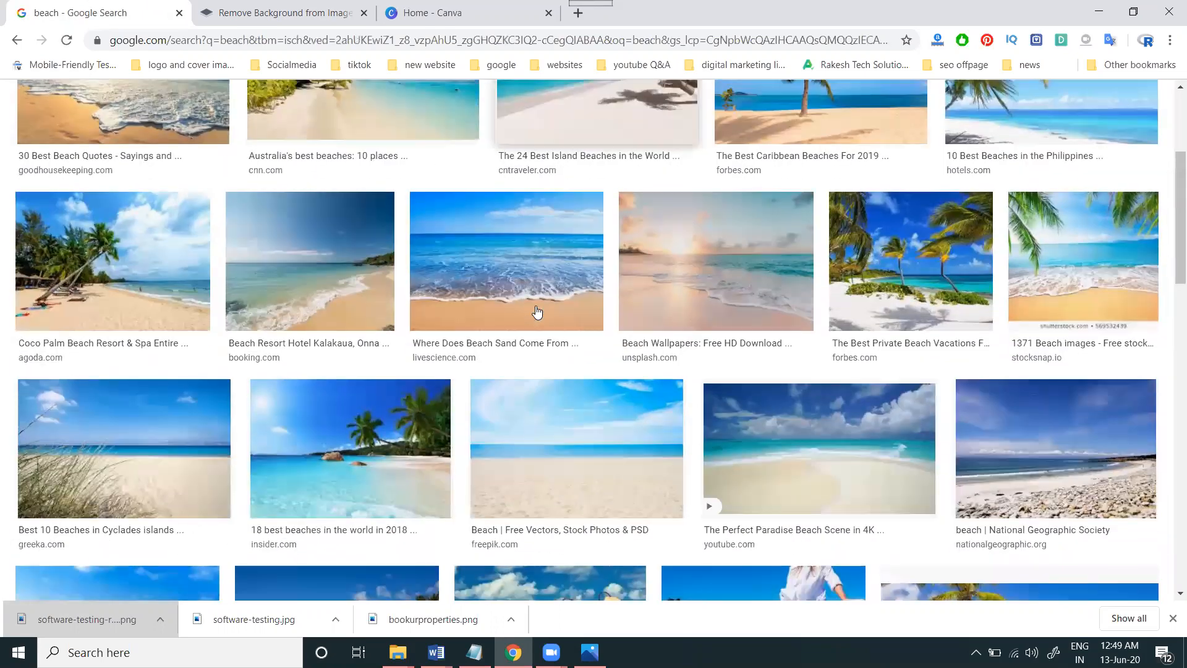
{"action": "scroll", "coordinate": [537, 312], "scroll_direction": "down", "scroll_amount": 3}
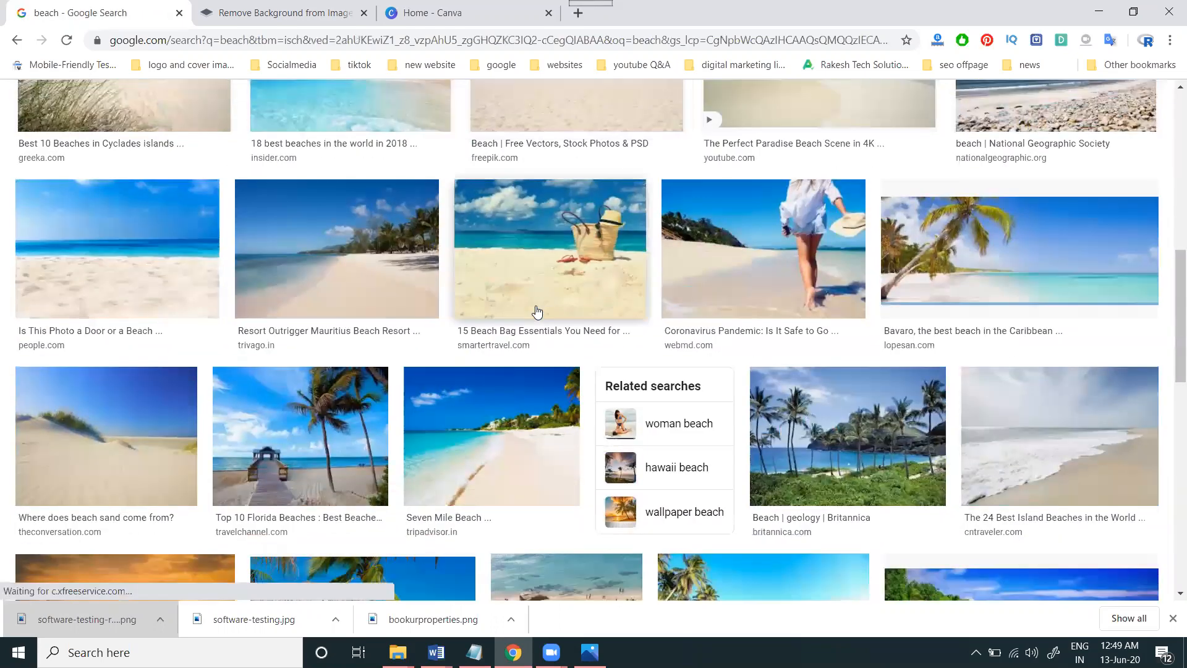
{"action": "scroll", "coordinate": [536, 312], "scroll_direction": "down", "scroll_amount": 2}
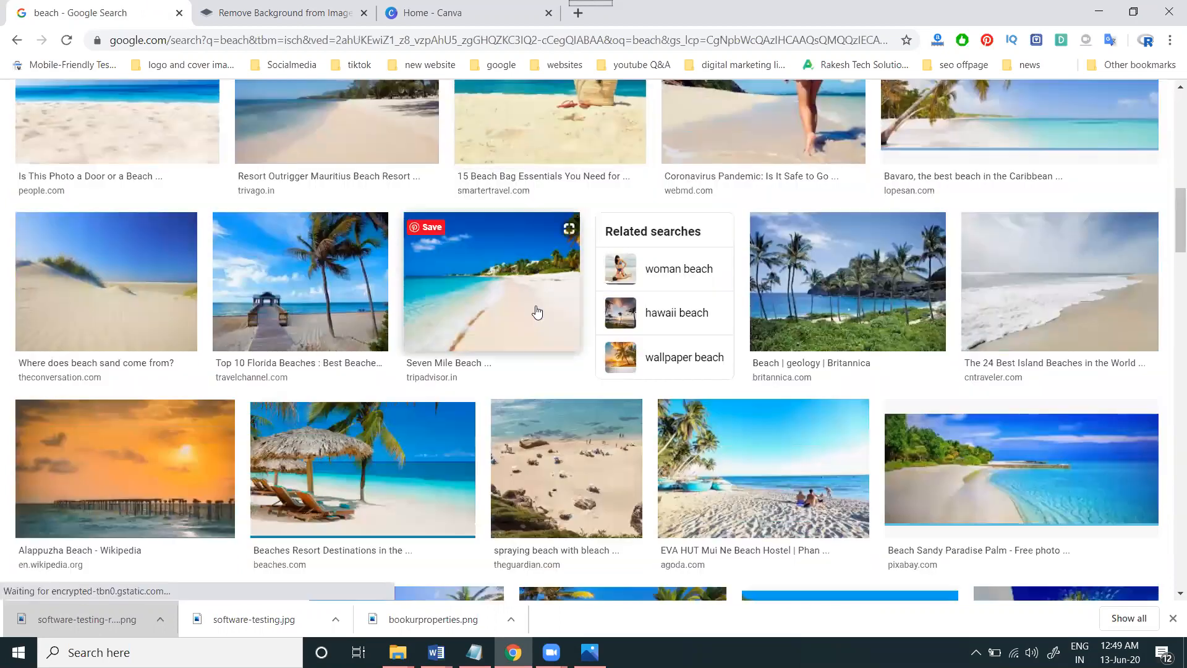
{"action": "left_click", "coordinate": [259, 311]}
{"action": "right_click", "coordinate": [817, 182]}
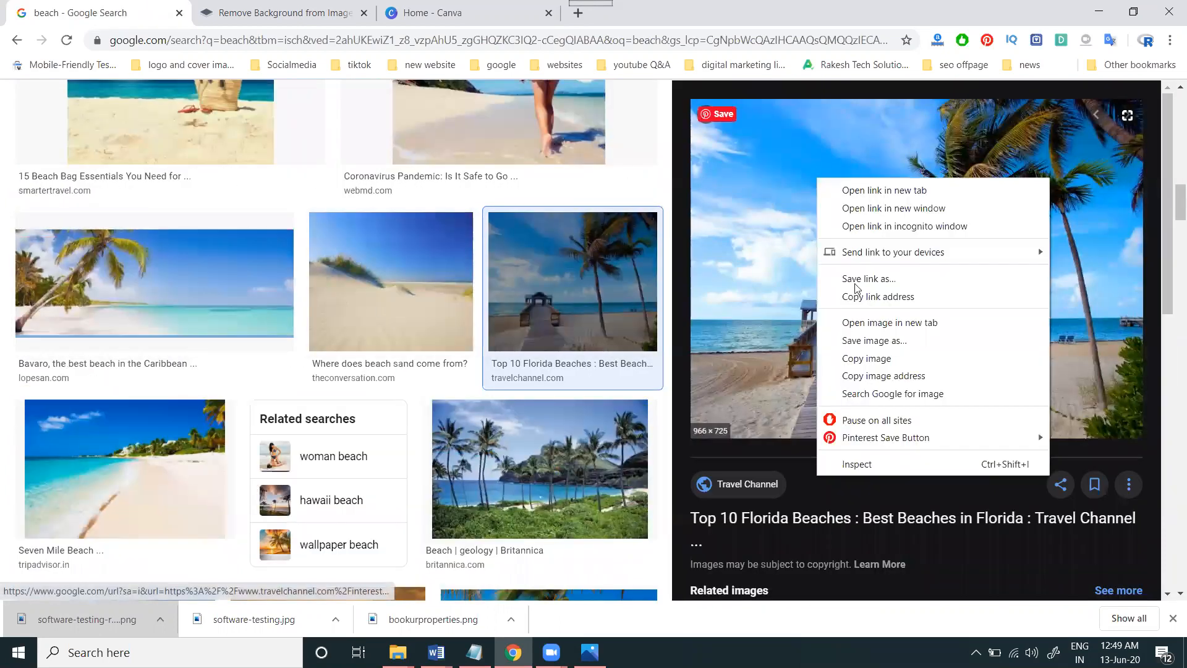
{"action": "left_click", "coordinate": [870, 341]}
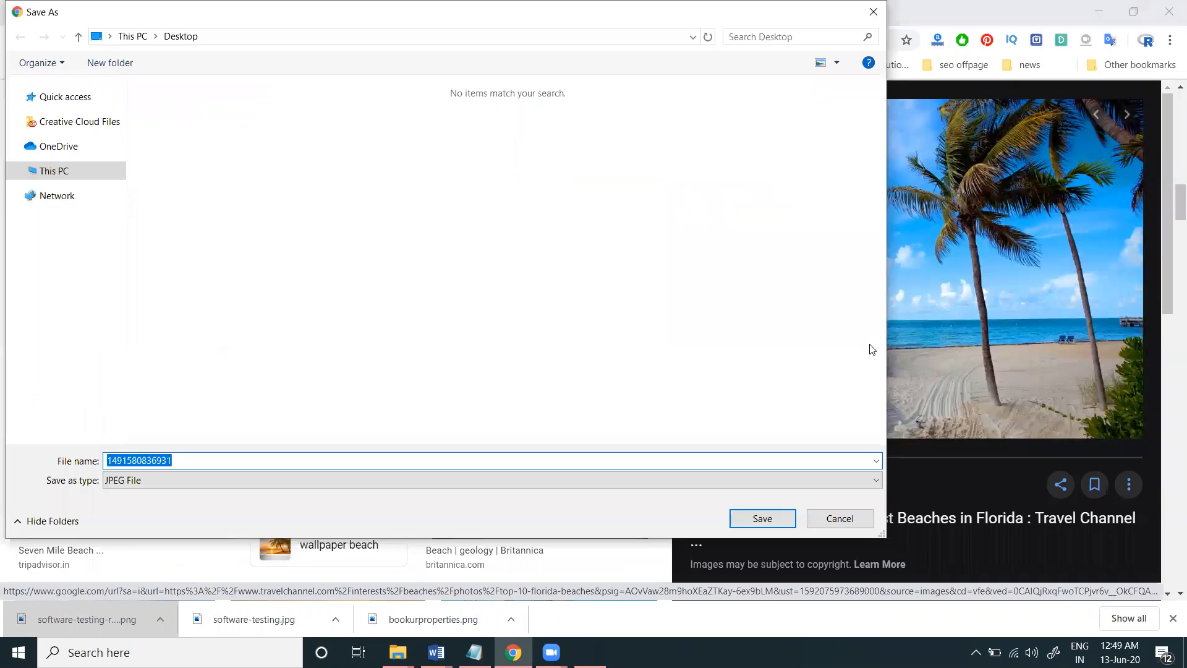
{"action": "left_click", "coordinate": [742, 518]}
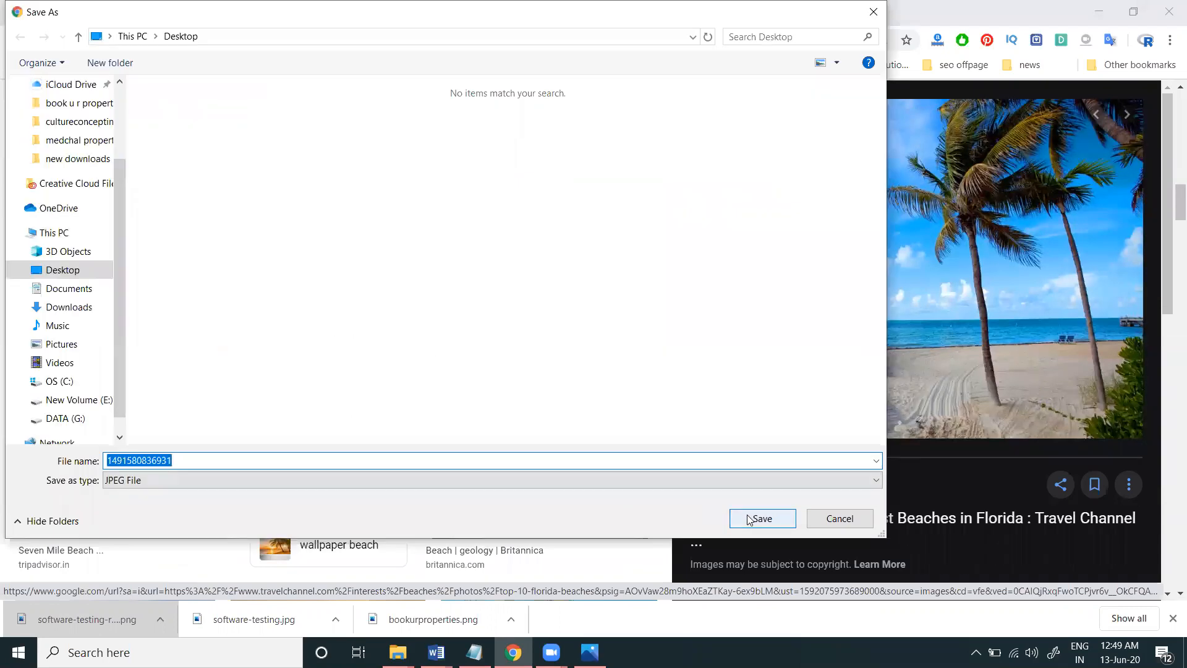
{"action": "left_click", "coordinate": [461, 11]}
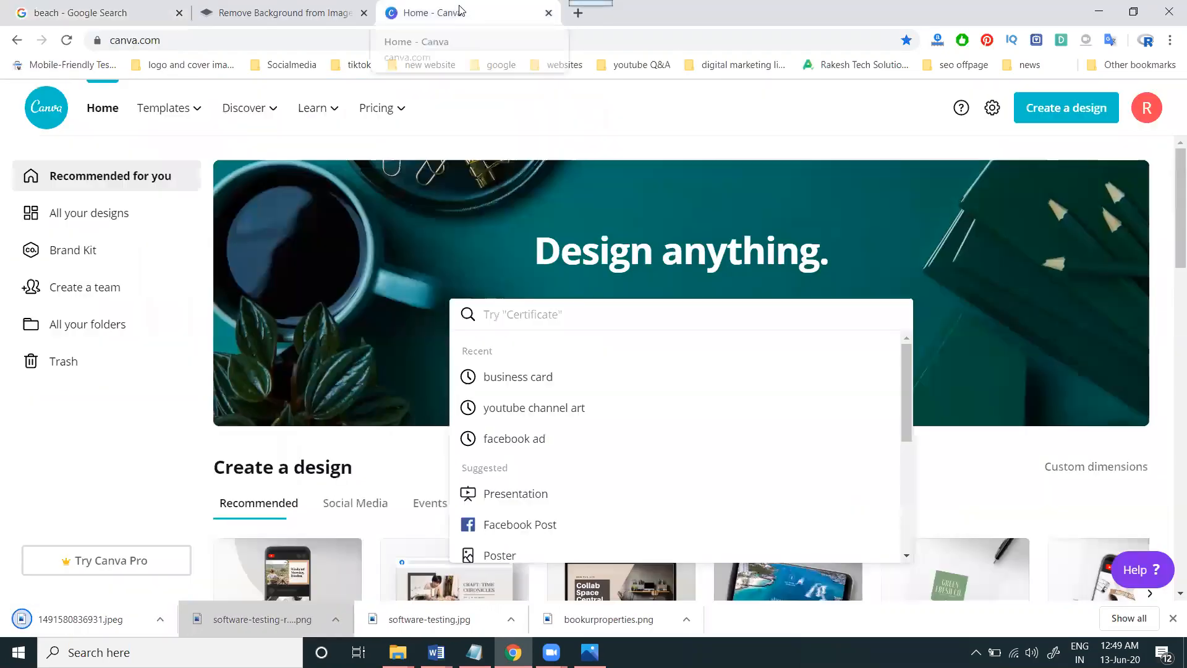
{"action": "scroll", "coordinate": [372, 292], "scroll_direction": "down", "scroll_amount": 3}
{"action": "left_click", "coordinate": [308, 409]}
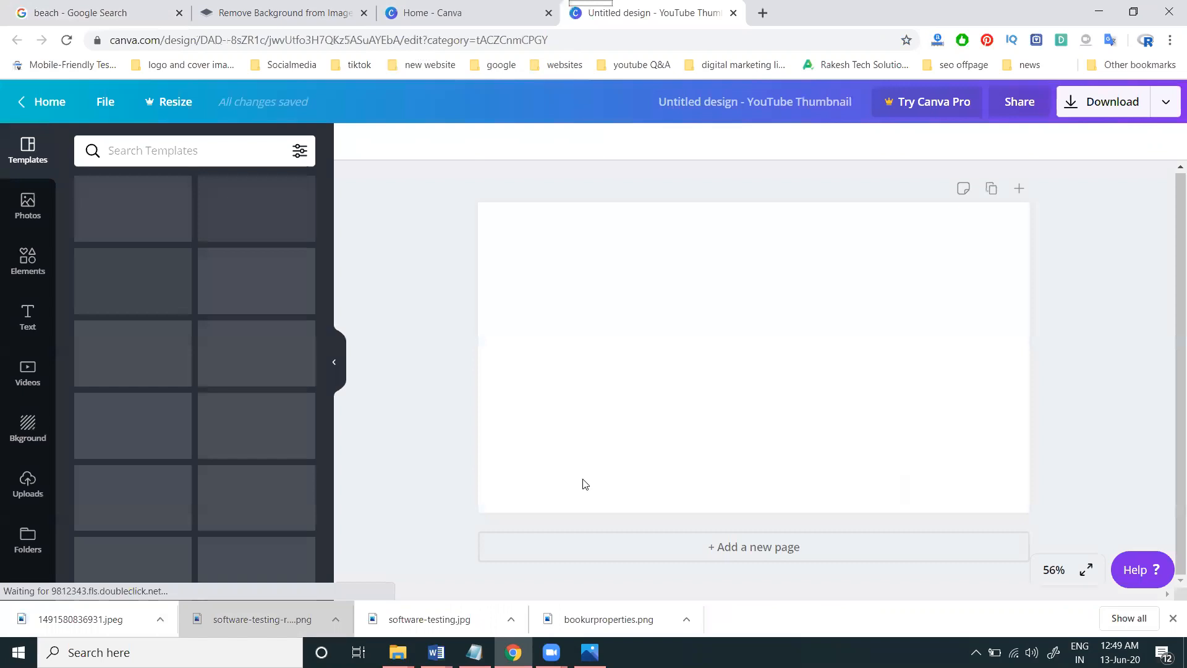
{"action": "left_click", "coordinate": [27, 484]}
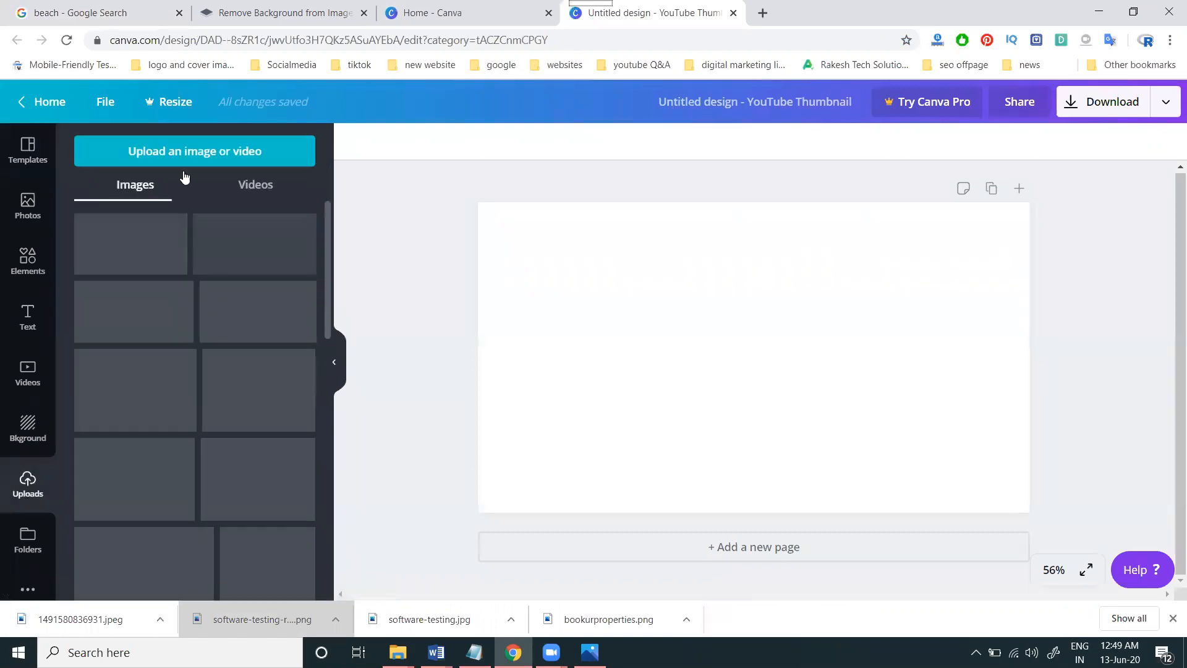
{"action": "left_click", "coordinate": [172, 153]}
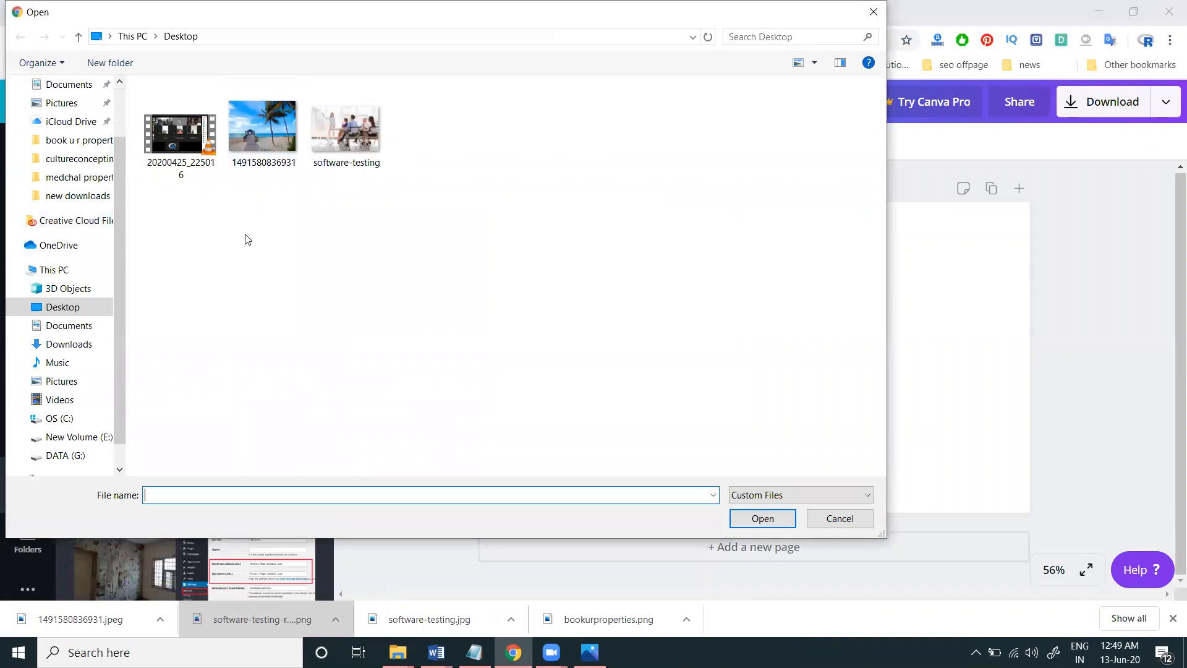
{"action": "double_click", "coordinate": [259, 152]}
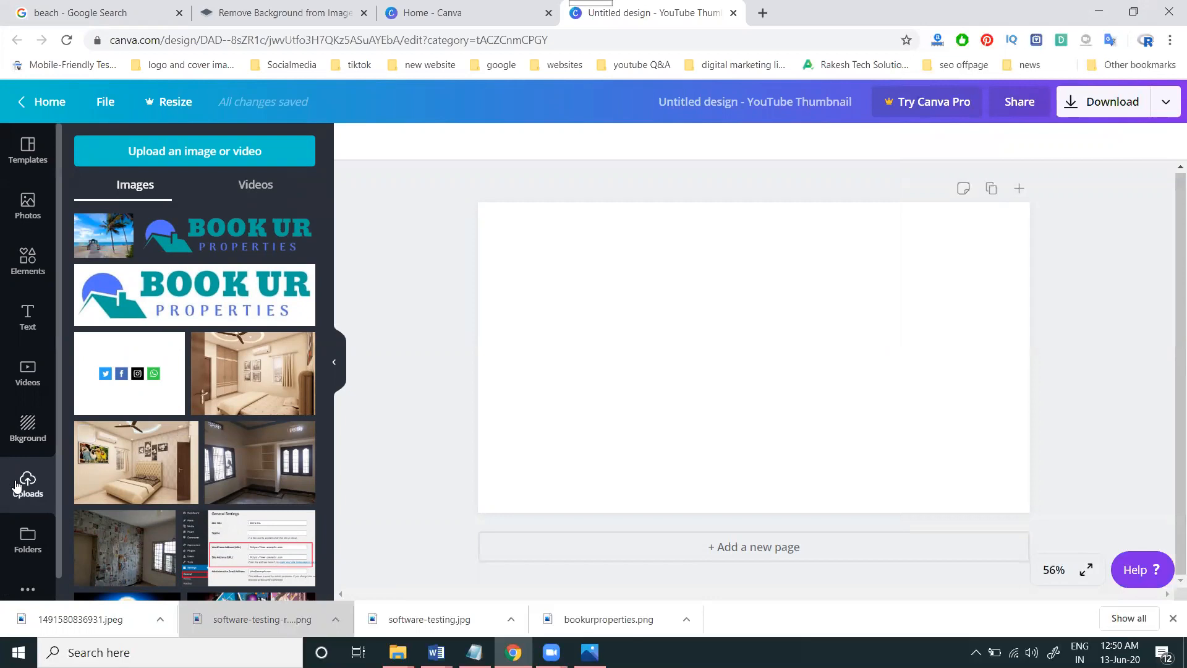
Step: Upload the background-free image software-testing-removebg-preview from the "new downloads" folder on the DATA (G:) drive
{"action": "left_click", "coordinate": [180, 151]}
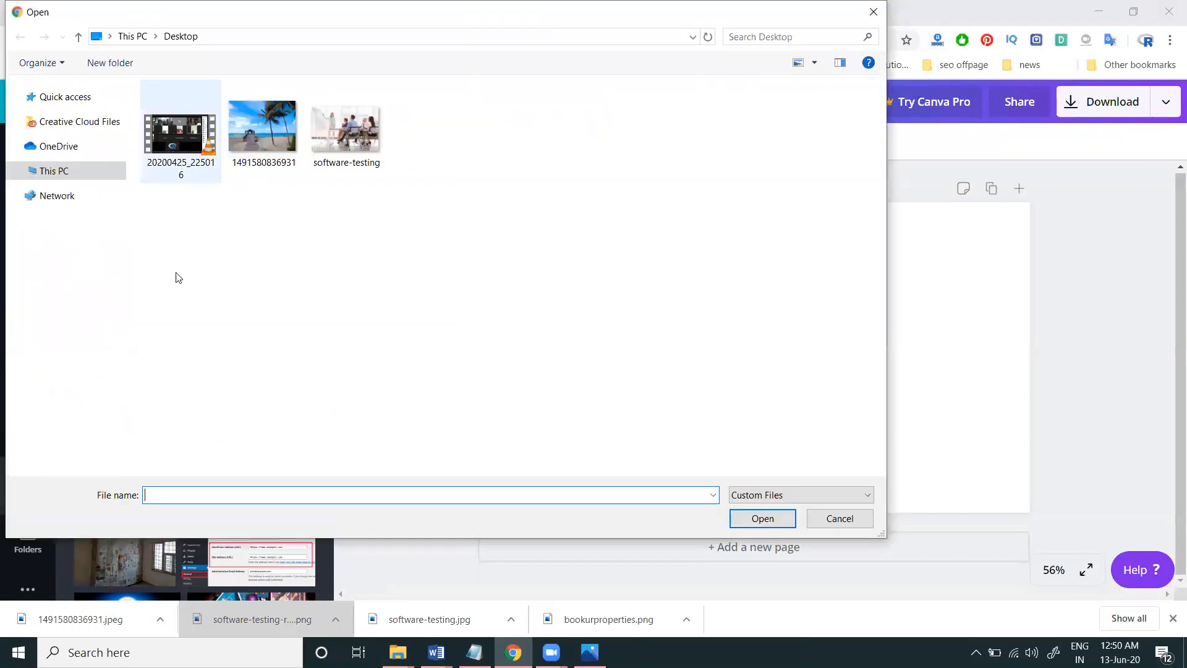
{"action": "scroll", "coordinate": [70, 437], "scroll_direction": "down", "scroll_amount": 2}
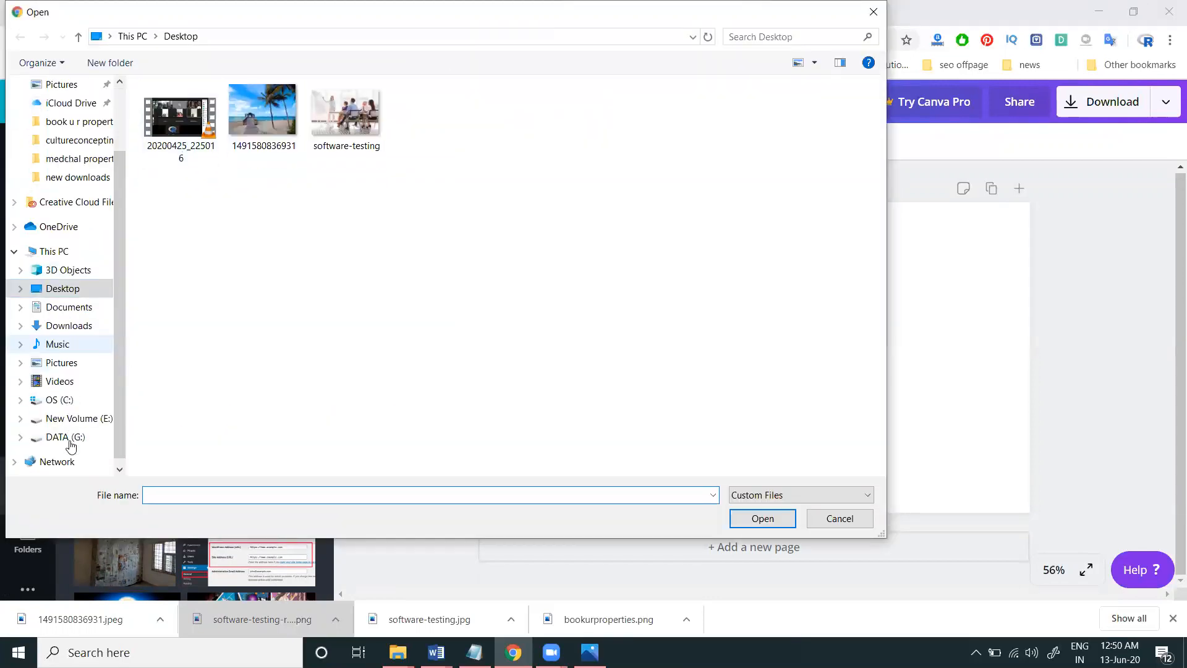
{"action": "left_click", "coordinate": [69, 437]}
{"action": "double_click", "coordinate": [827, 131]}
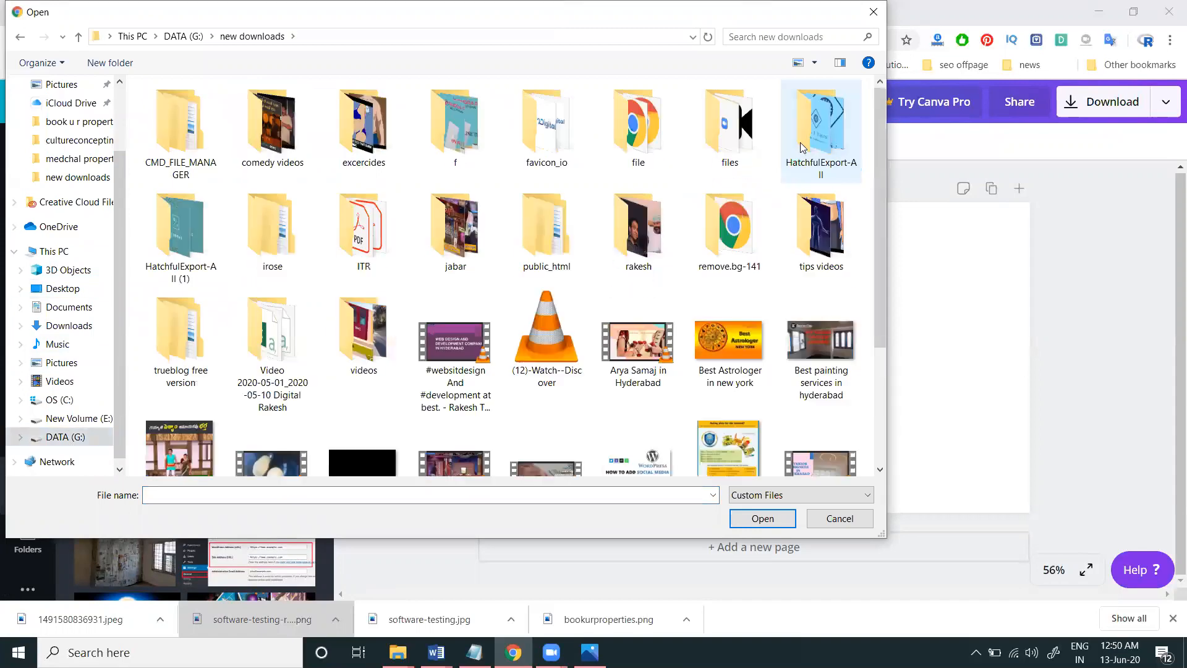
{"action": "scroll", "coordinate": [738, 225], "scroll_direction": "down", "scroll_amount": 3}
{"action": "left_click", "coordinate": [363, 402]}
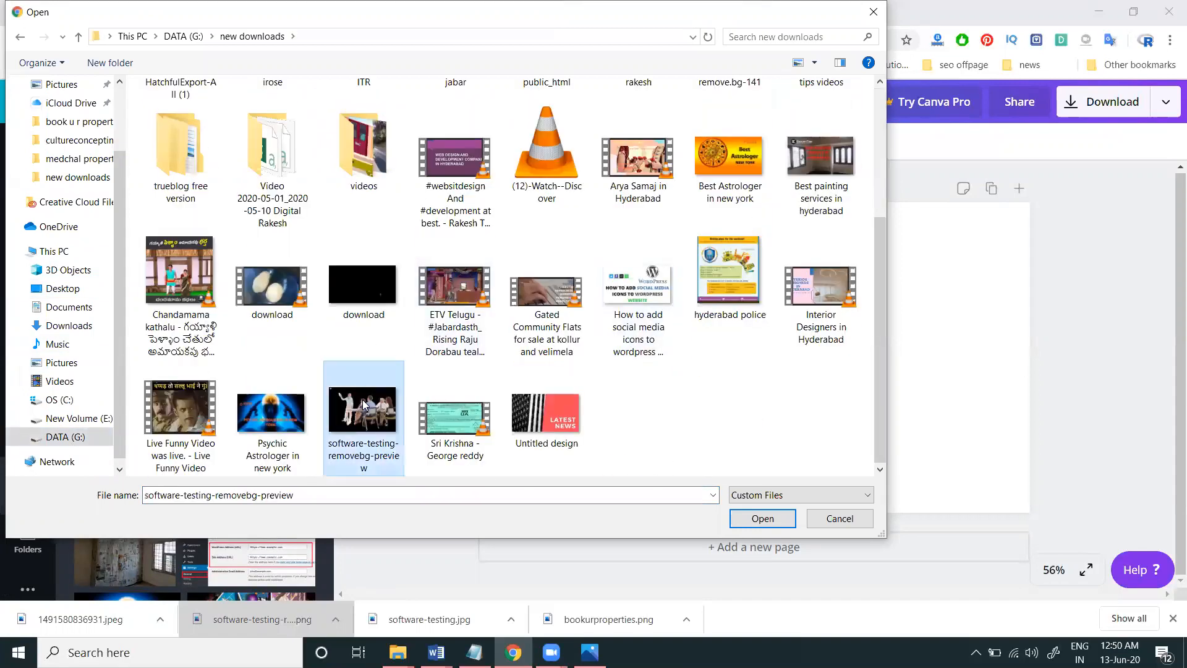
{"action": "double_click", "coordinate": [364, 405]}
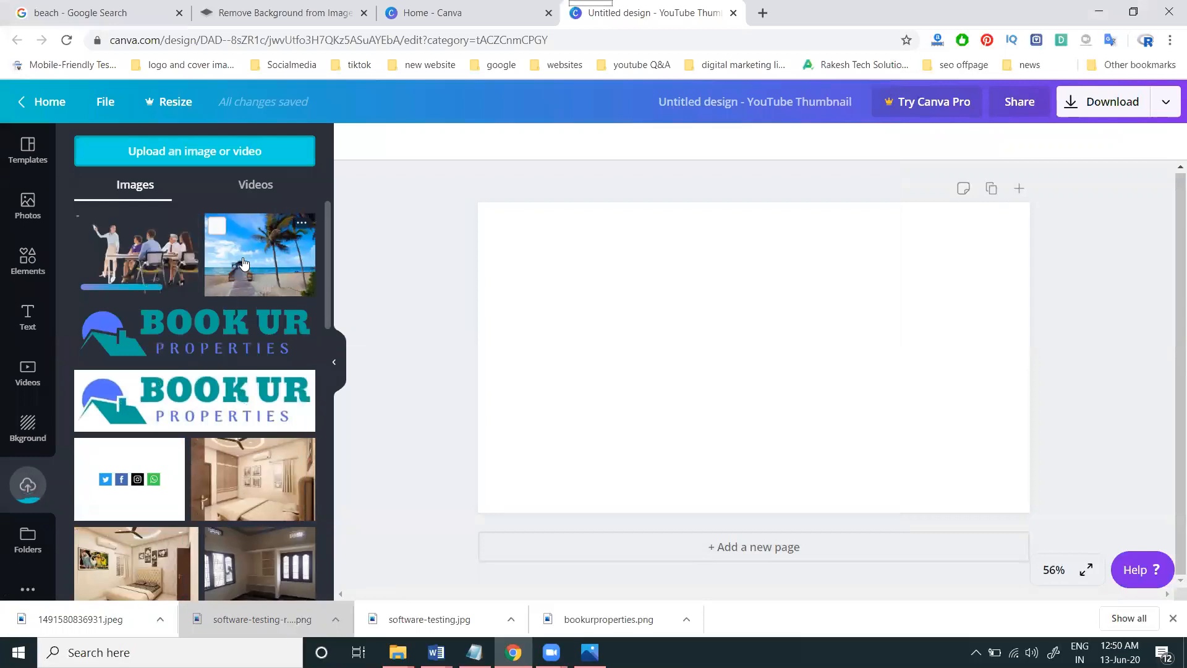
Step: Add the uploaded beach picture to the design and enlarge it until it covers the whole page, keeping the sand and walkway in view
{"action": "left_click", "coordinate": [266, 263]}
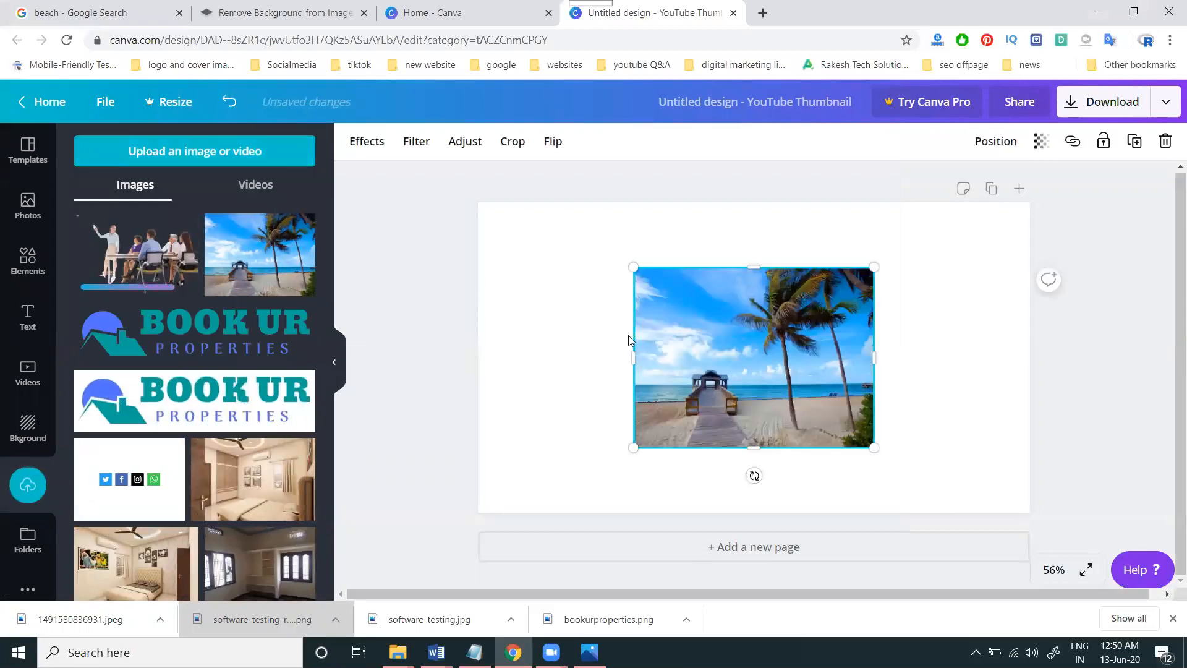
{"action": "key", "text": "Delete"}
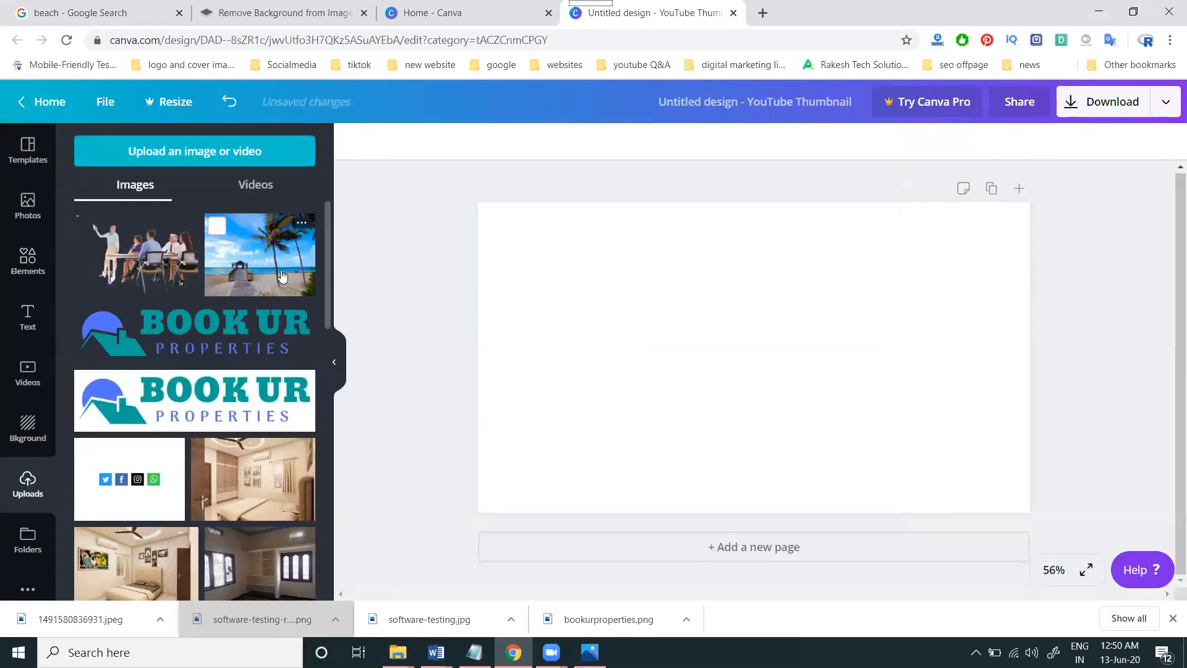
{"action": "left_click", "coordinate": [260, 254]}
{"action": "left_click_drag", "start_coordinate": [723, 341], "coordinate": [566, 277]}
{"action": "left_click_drag", "start_coordinate": [719, 383], "coordinate": [1055, 561]}
{"action": "left_click_drag", "start_coordinate": [882, 345], "coordinate": [881, 302]}
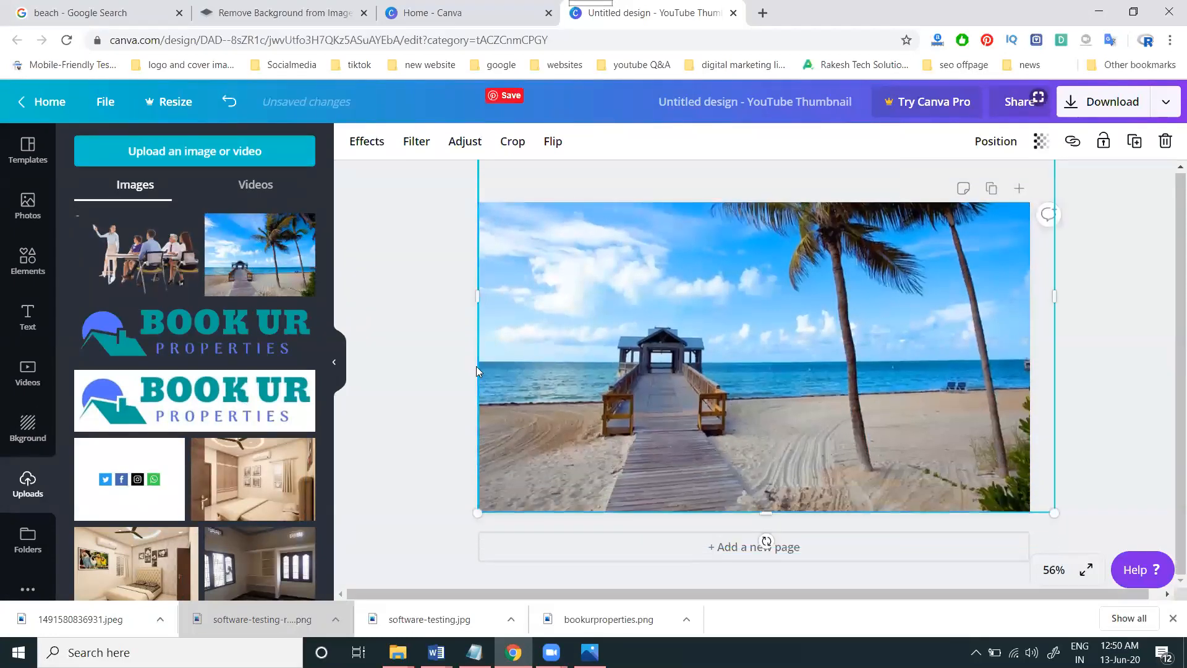
Step: Place the meeting group cutout over the beach, enlarge it, and position it at the page's lower left, extending slightly below the page
{"action": "left_click_drag", "start_coordinate": [157, 263], "coordinate": [663, 433]}
{"action": "left_click_drag", "start_coordinate": [540, 316], "coordinate": [499, 254]}
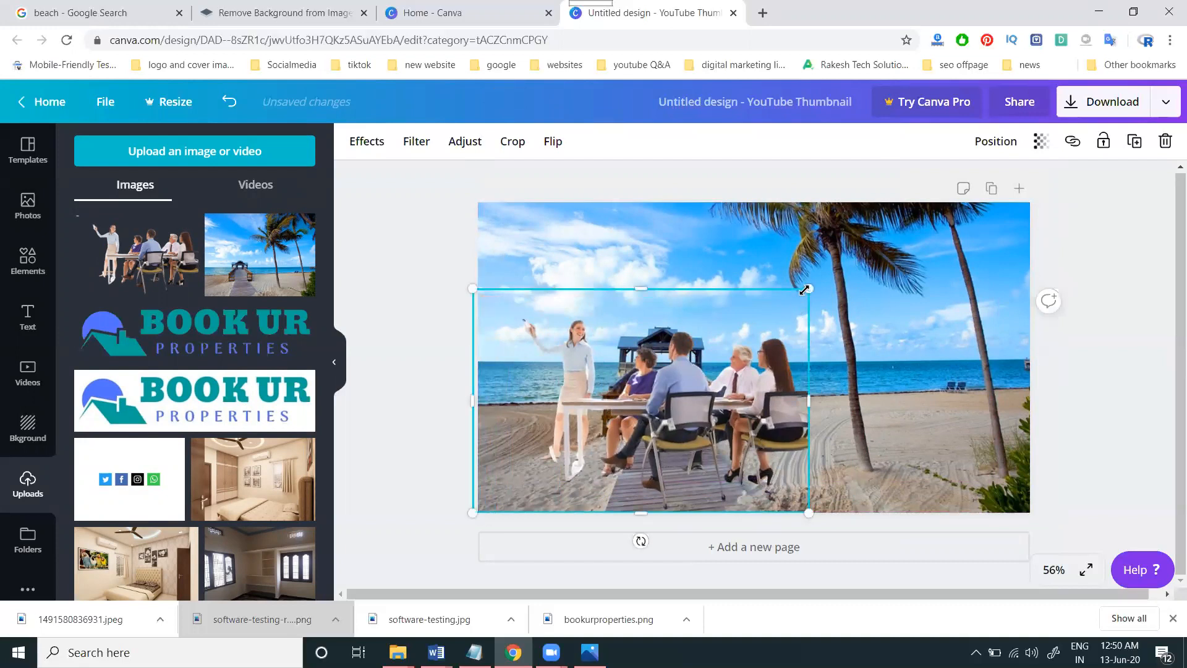
{"action": "left_click_drag", "start_coordinate": [810, 286], "coordinate": [829, 275]}
{"action": "left_click_drag", "start_coordinate": [715, 339], "coordinate": [721, 368]}
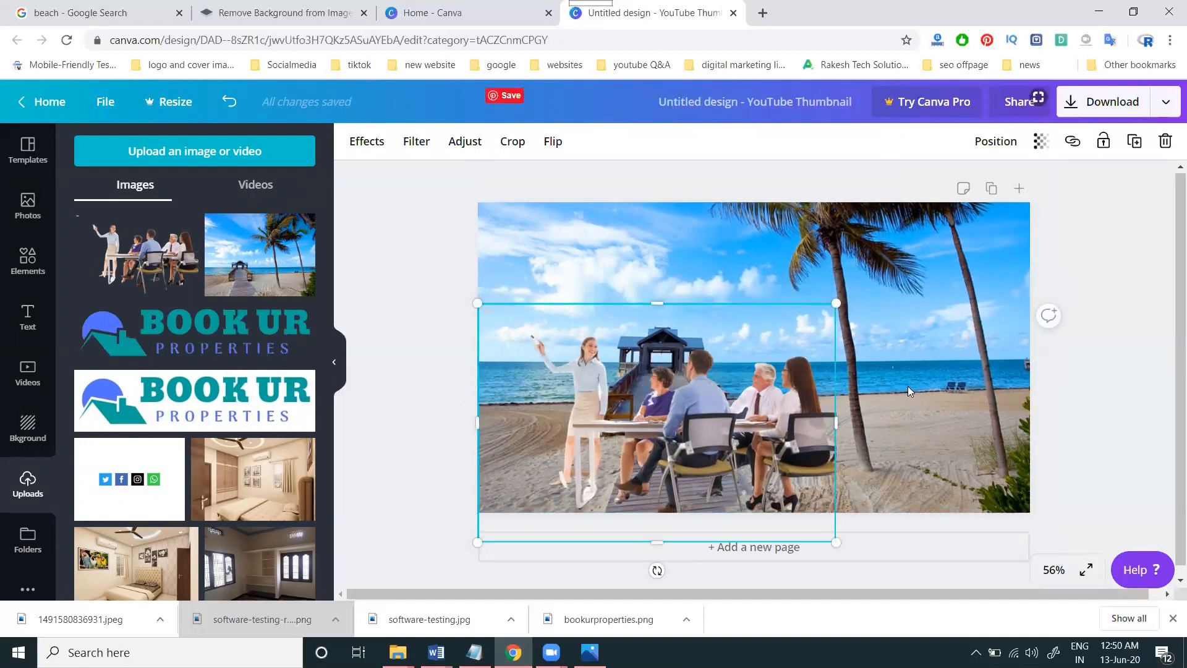
{"action": "left_click", "coordinate": [456, 257]}
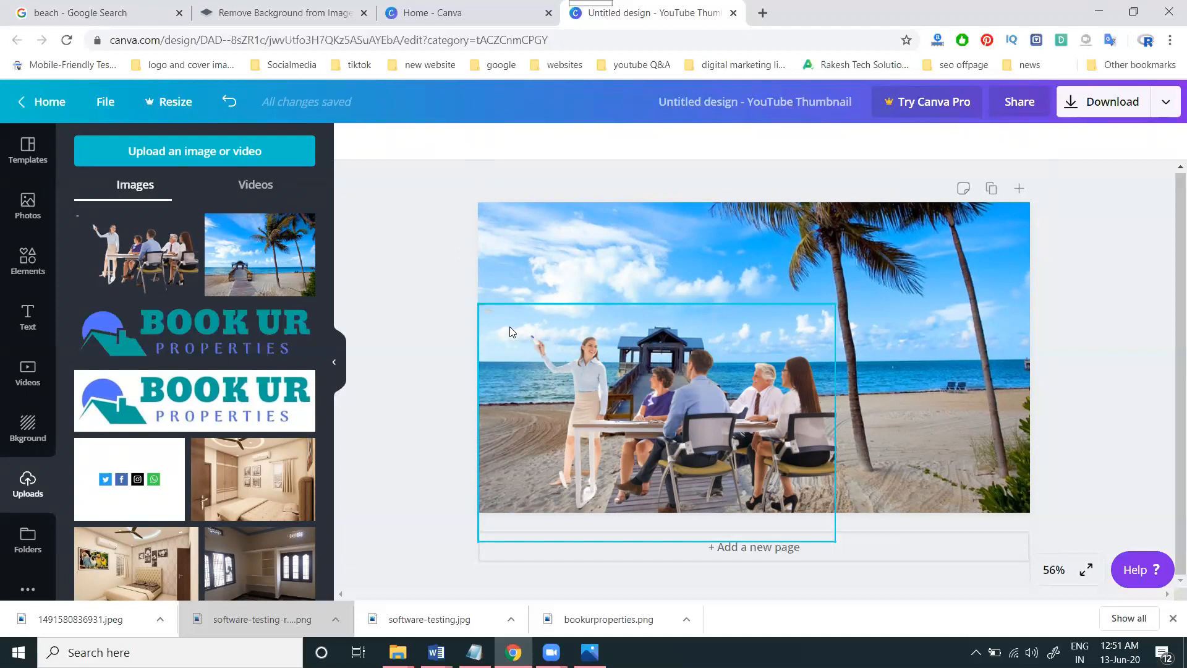
Step: Compare the beach composite with the source beach picture, the original software trainer photo and the remove.bg result, and return to the Canva design
{"action": "left_click", "coordinate": [118, 9]}
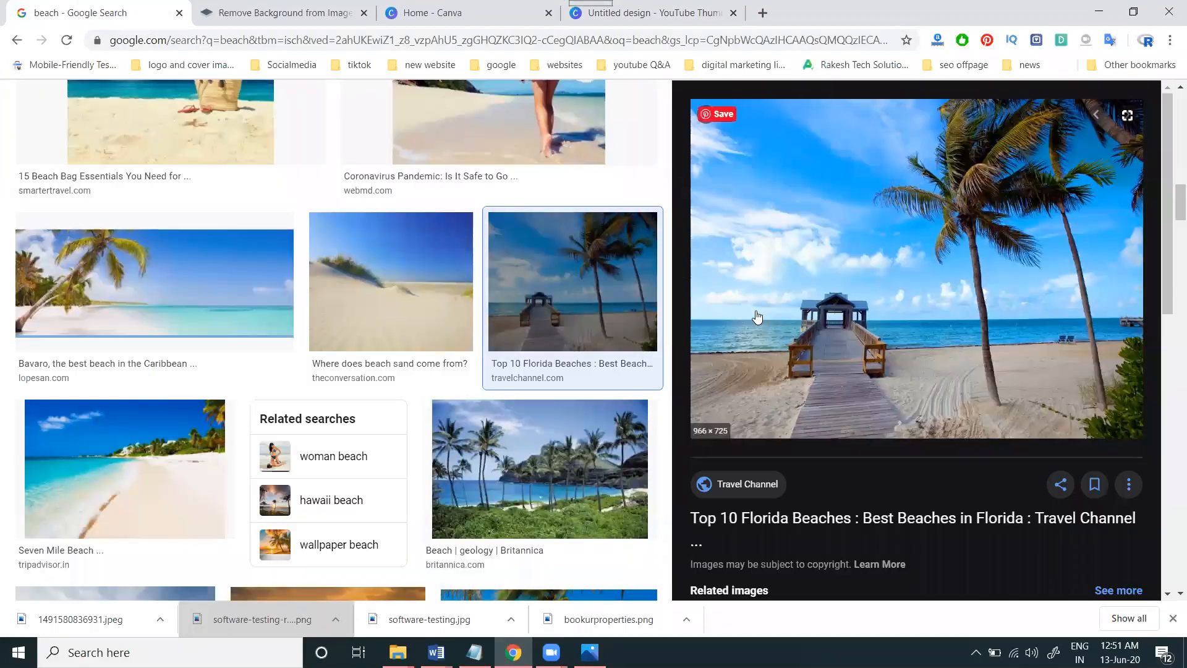
{"action": "left_click", "coordinate": [18, 40]}
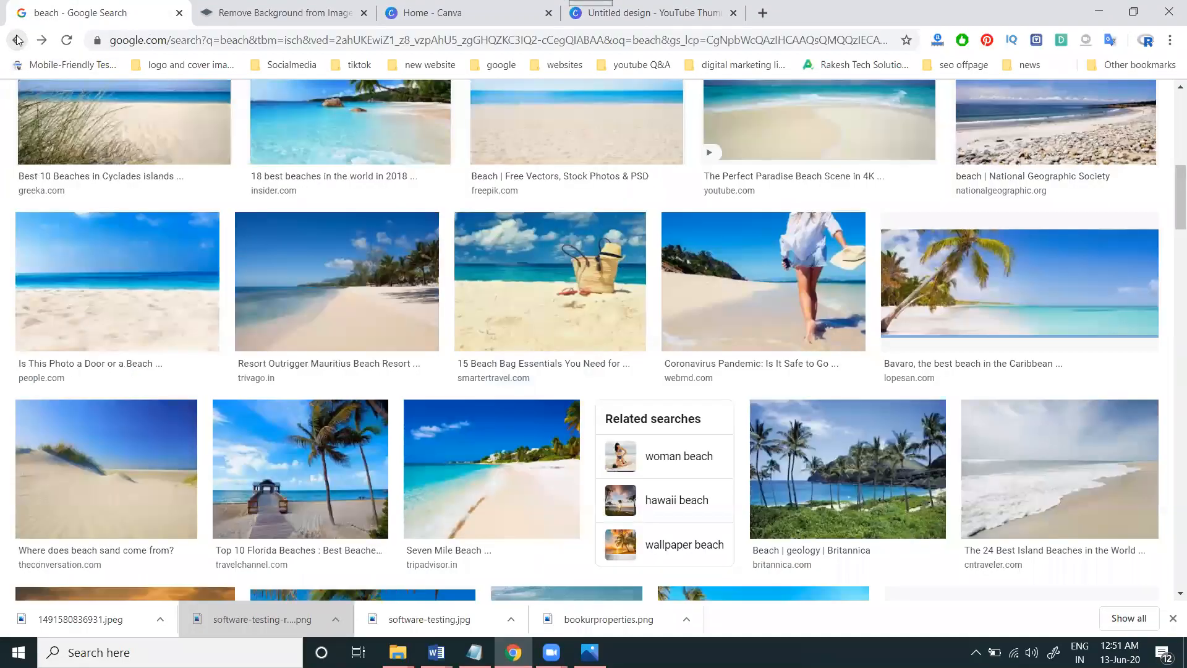
{"action": "left_click", "coordinate": [18, 40]}
{"action": "left_click", "coordinate": [482, 309]}
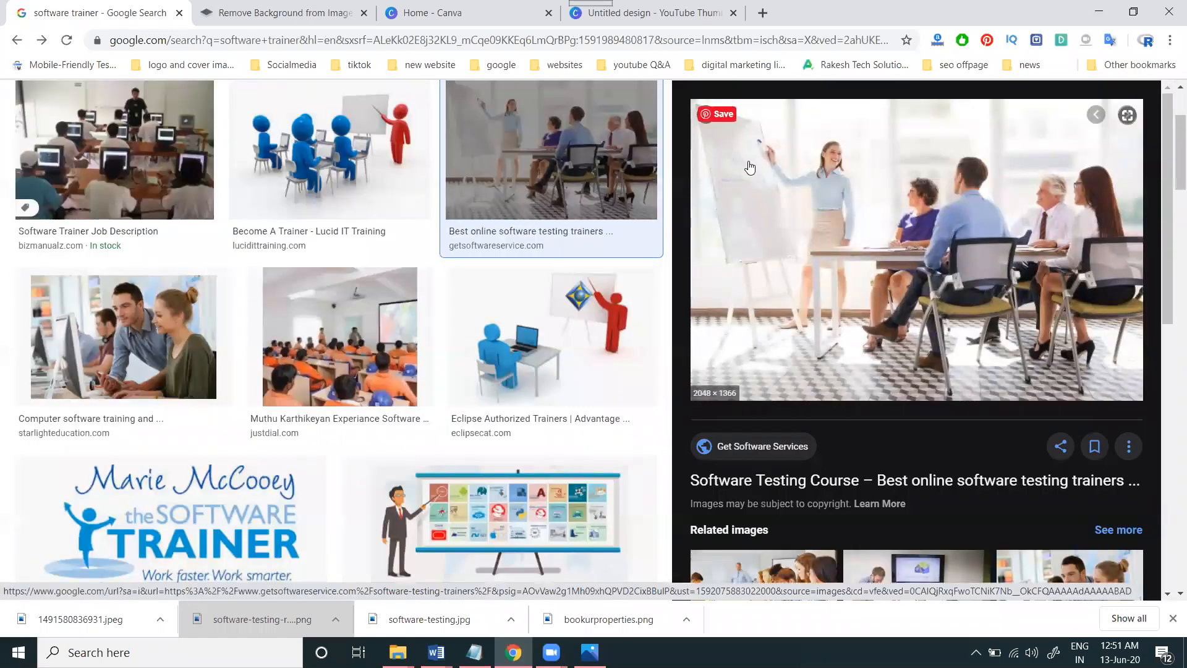
{"action": "left_click", "coordinate": [649, 13]}
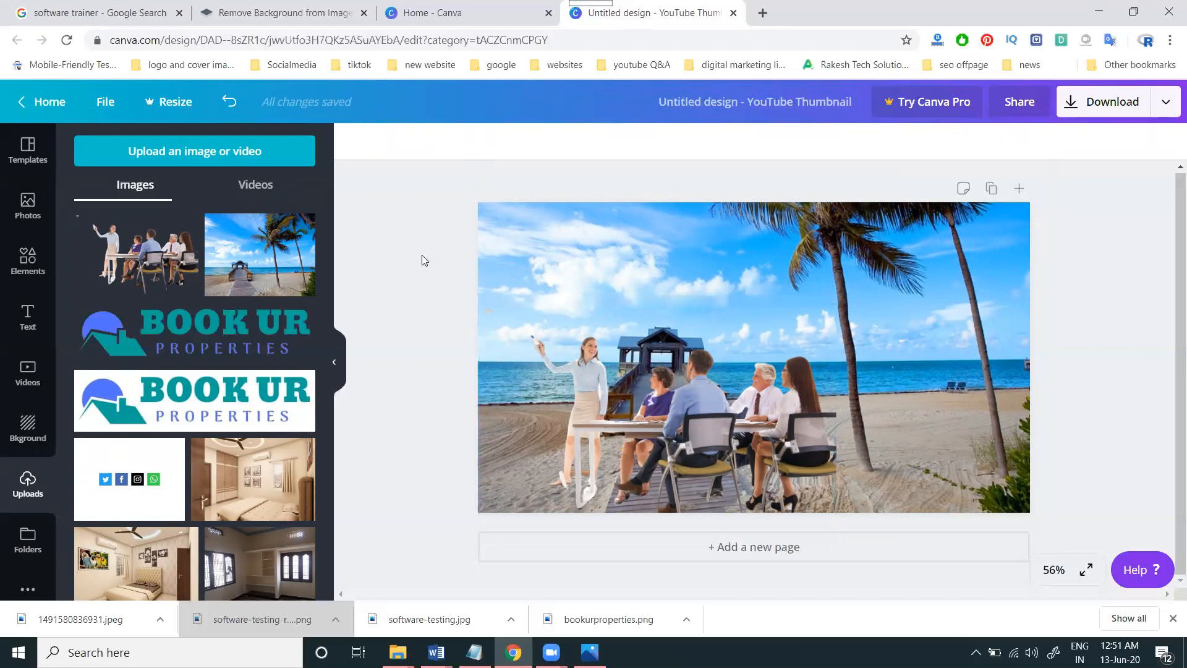
{"action": "left_click", "coordinate": [287, 13]}
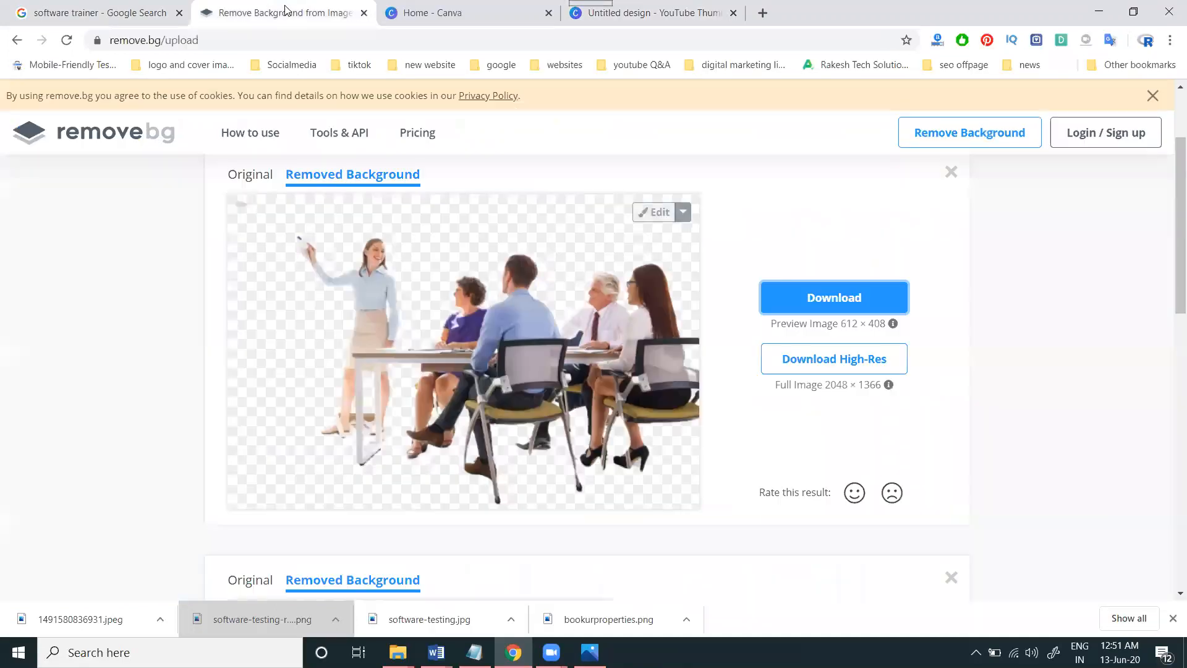
{"action": "left_click", "coordinate": [614, 17]}
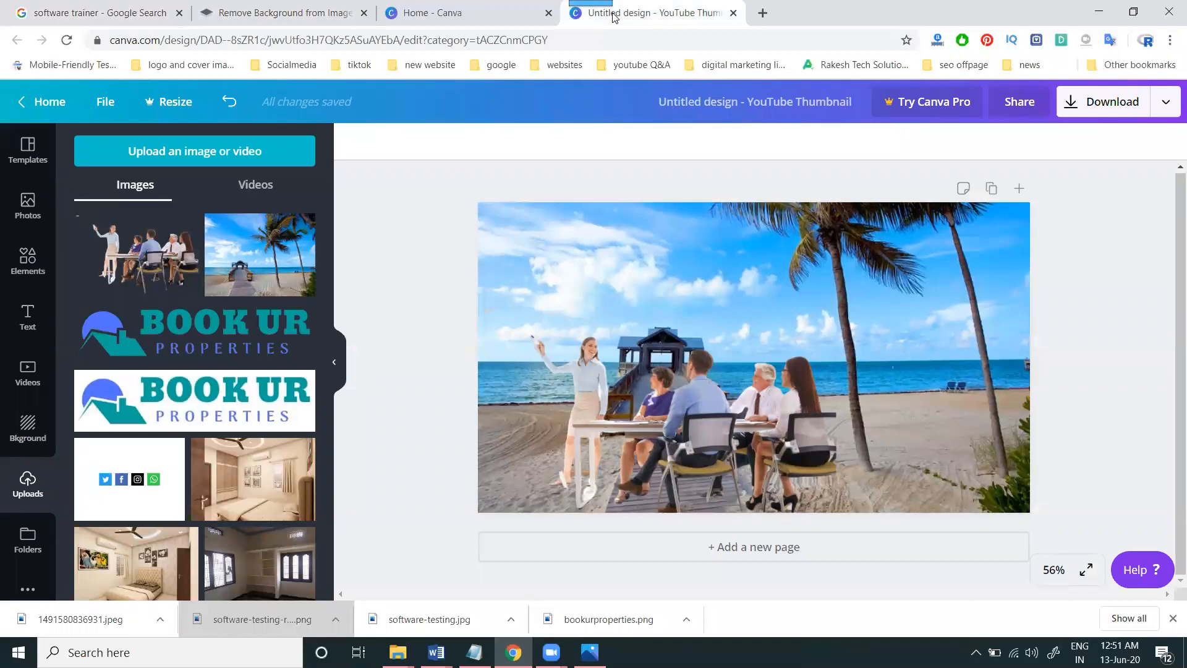
Step: Check the beach background's crop, keep it as is, and enlarge the meeting group cutout slightly toward the upper right
{"action": "double_click", "coordinate": [677, 246]}
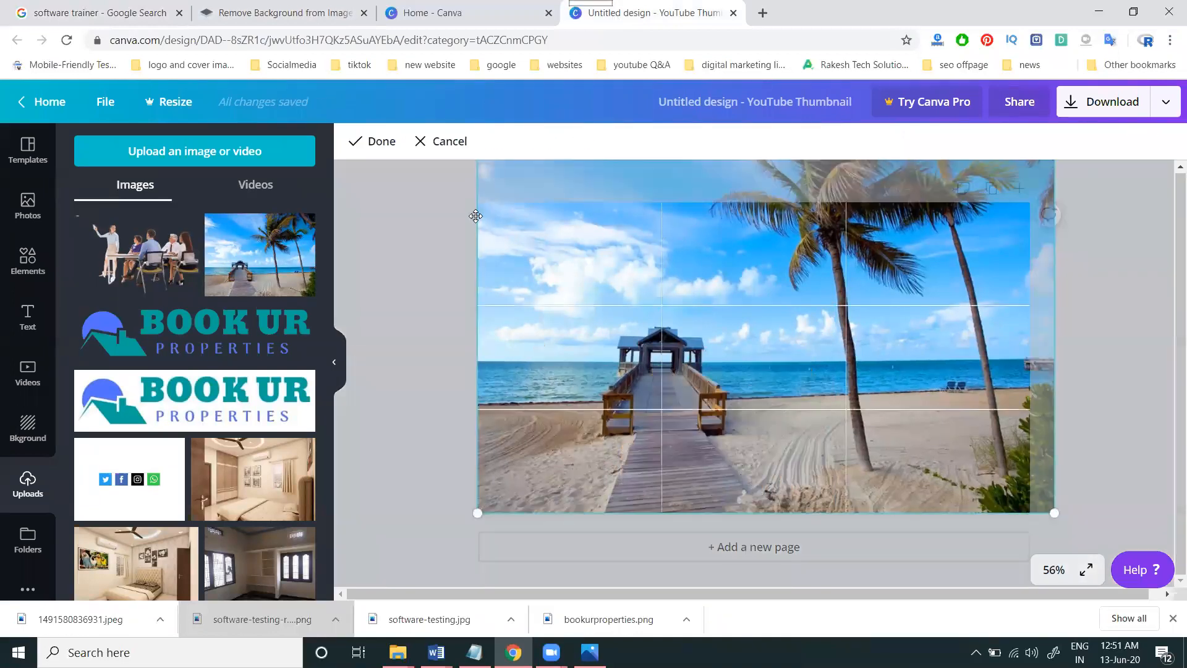
{"action": "left_click", "coordinate": [374, 145]}
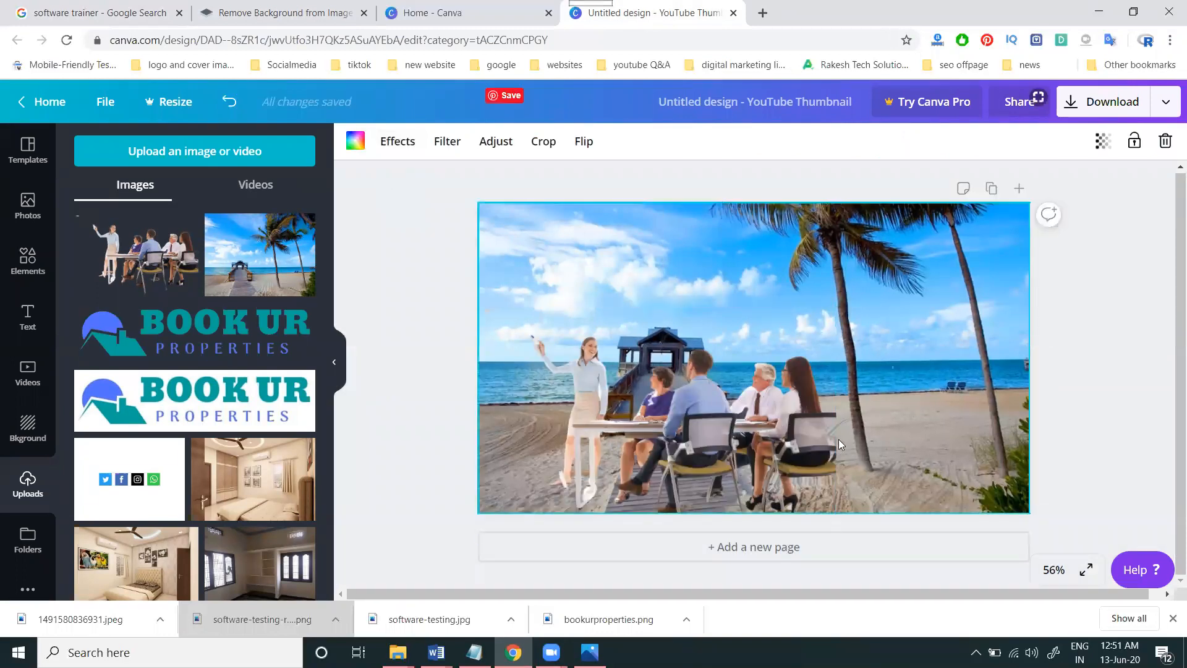
{"action": "left_click", "coordinate": [832, 318]}
{"action": "left_click_drag", "start_coordinate": [835, 302], "coordinate": [845, 290]}
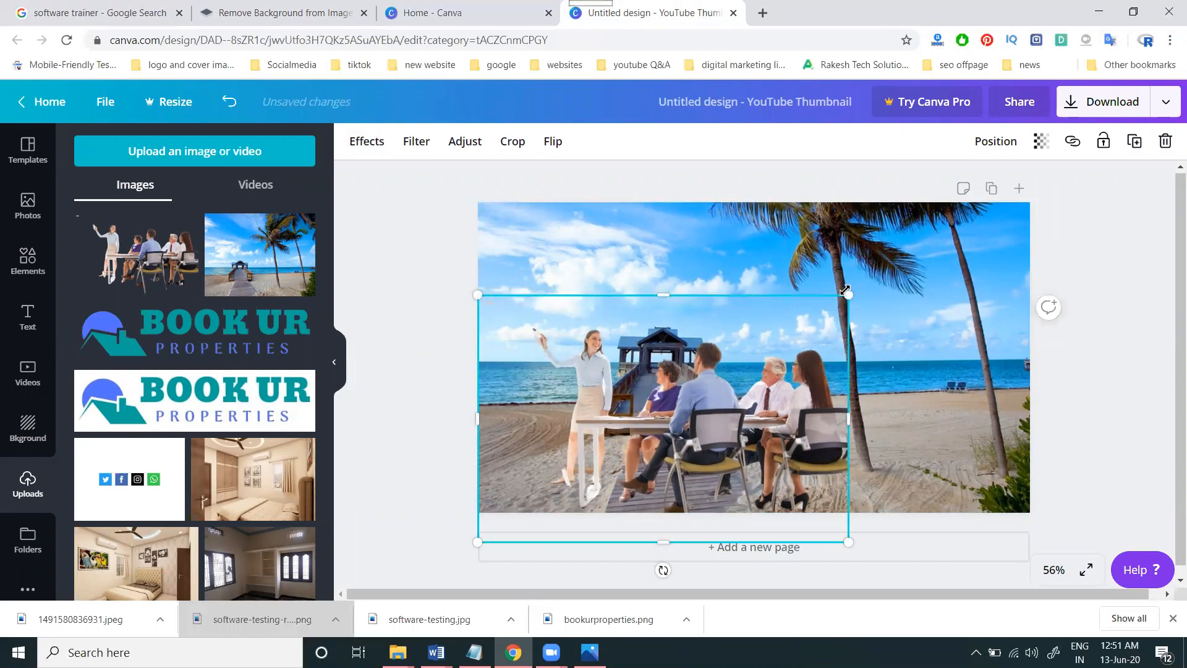